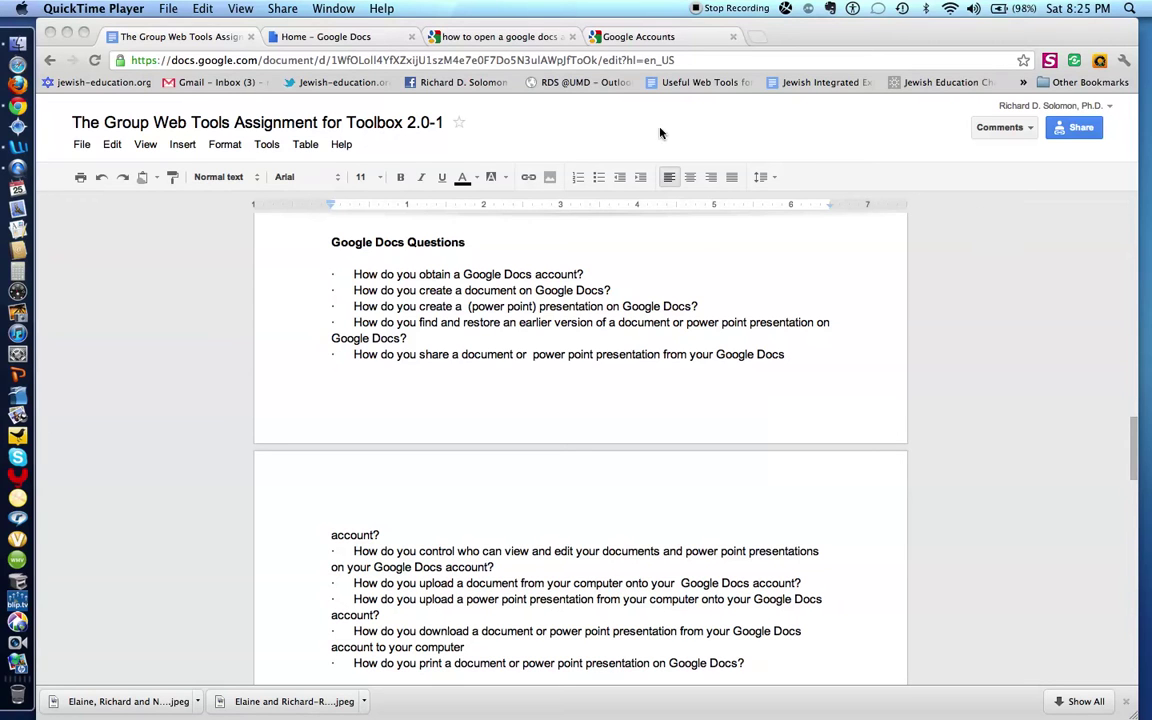
Review the Google account creation form for Google Docs, from the required account information through the Terms of Service
left_click(543, 37)
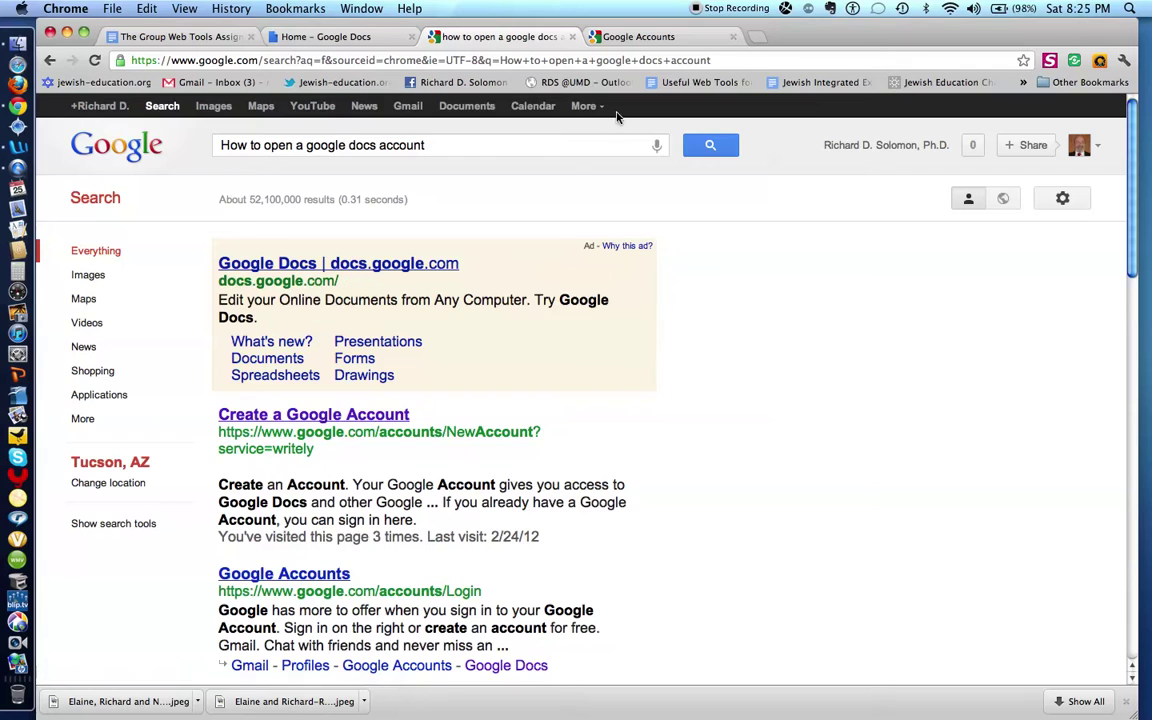
left_click(629, 40)
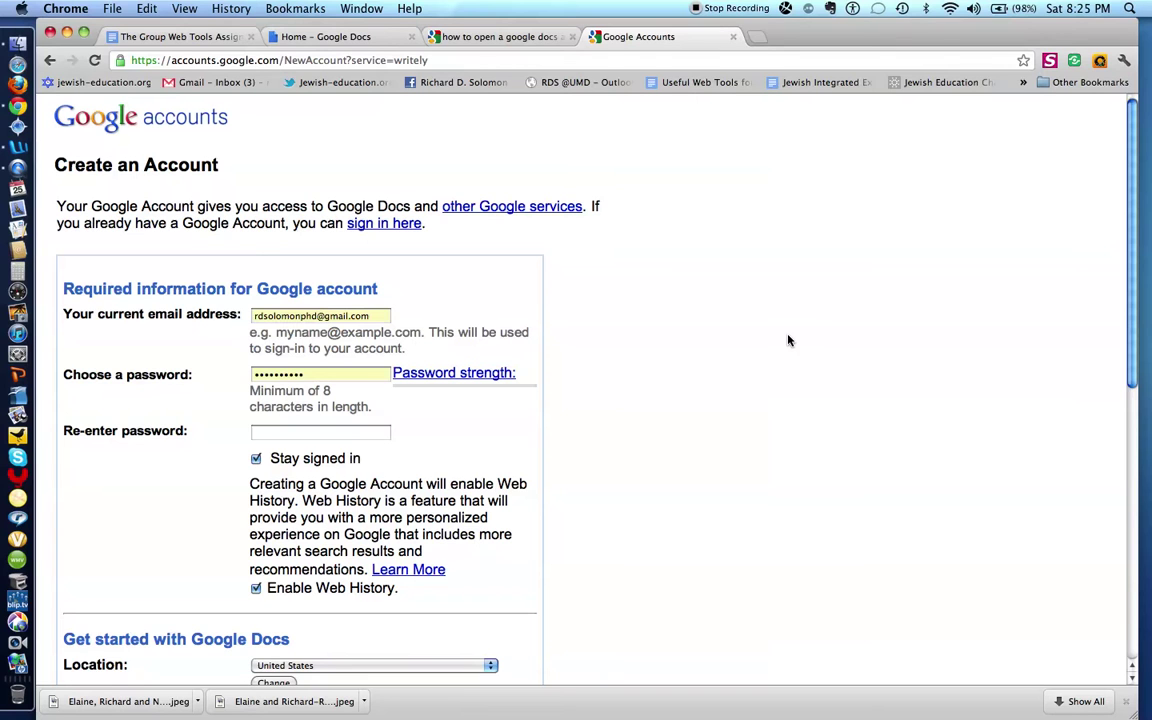
scroll(788, 341, "down", 1)
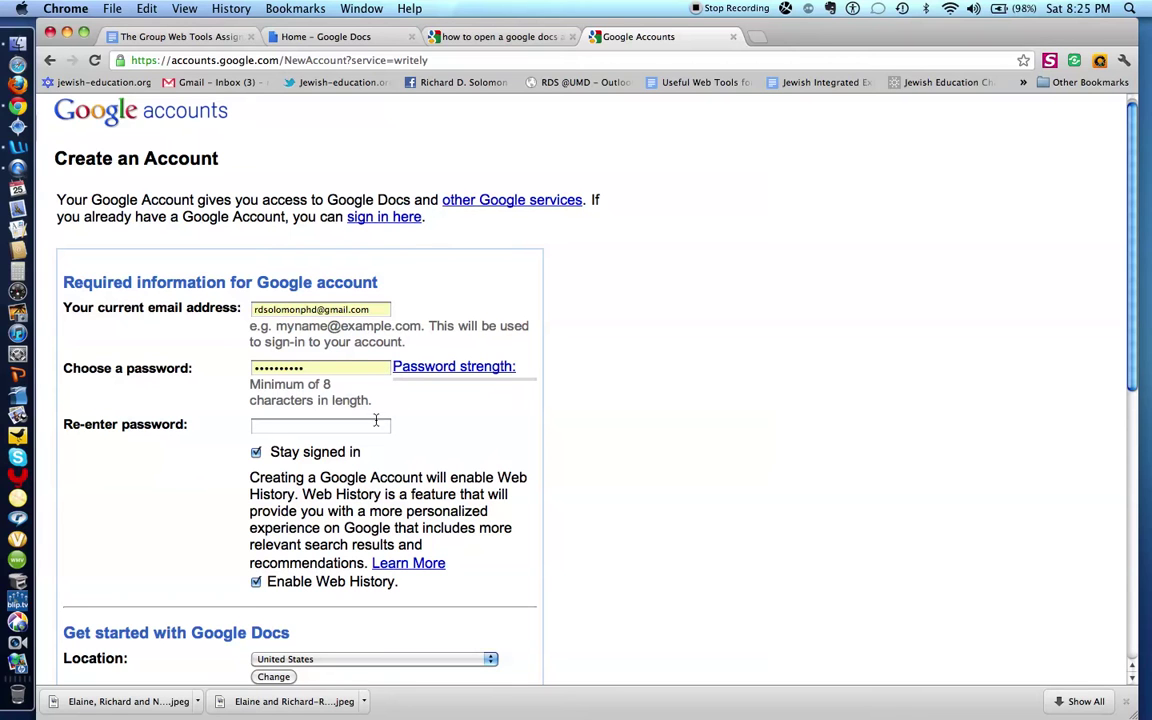
scroll(527, 450, "down", 5)
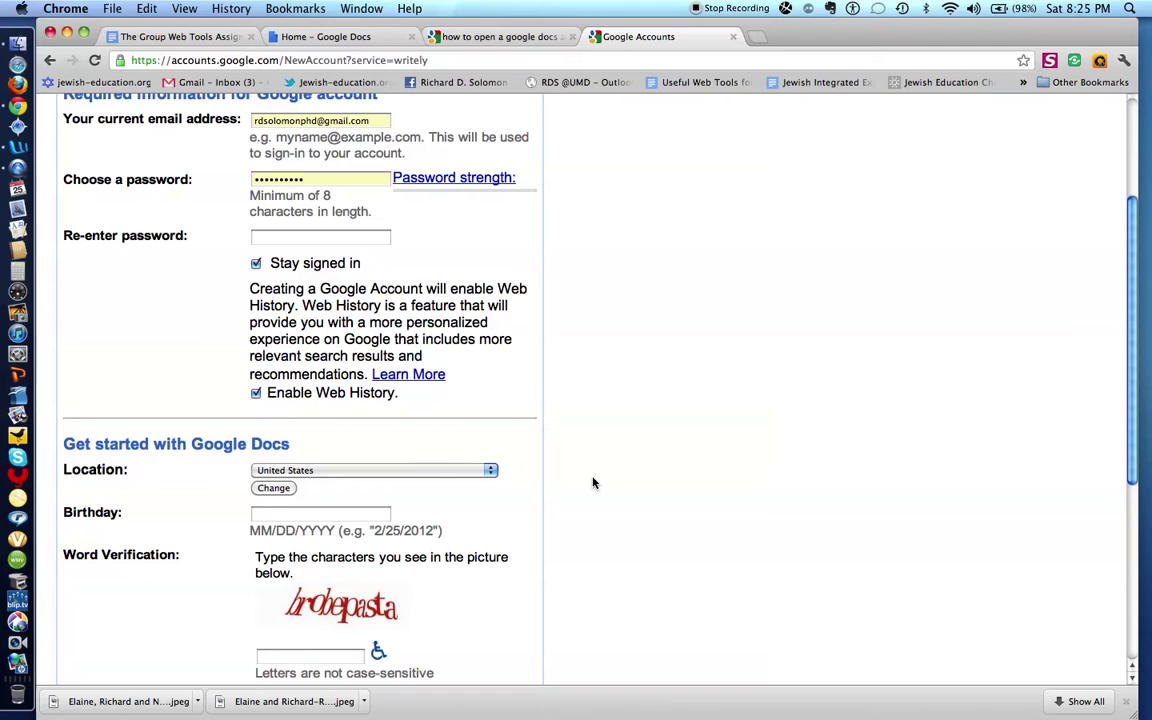
scroll(615, 488, "down", 1)
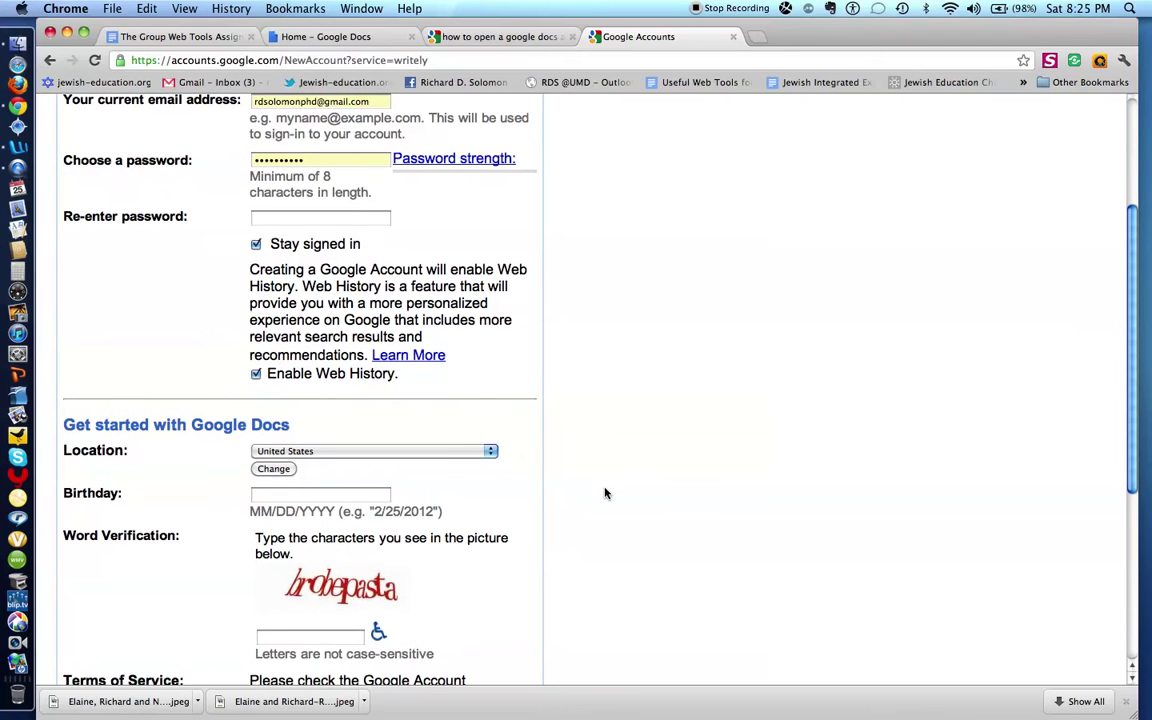
scroll(605, 492, "down", 7)
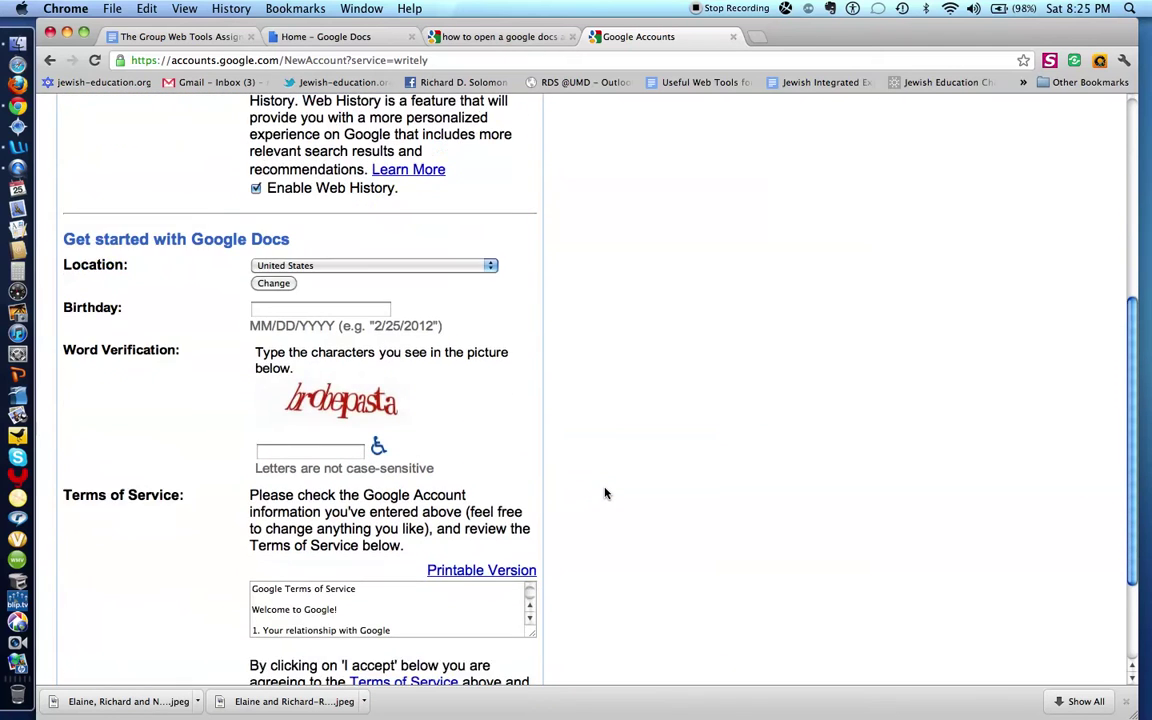
scroll(605, 492, "down", 2)
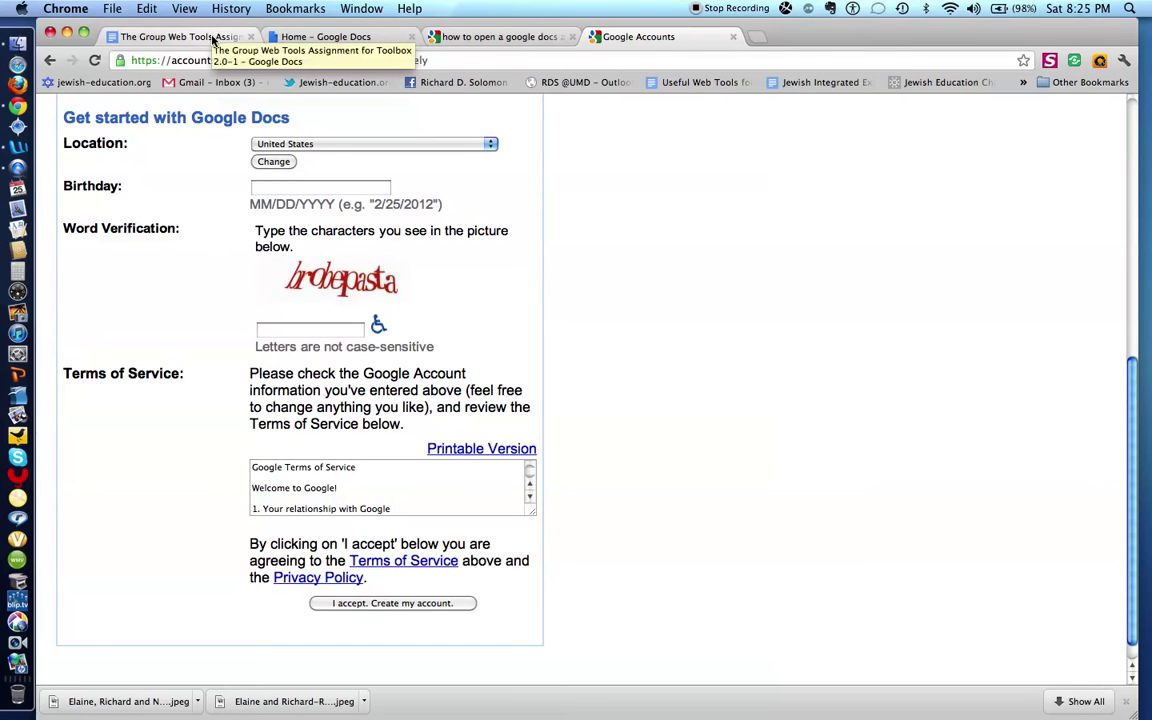
Create a new blank text document from the Google Docs home list
left_click(180, 37)
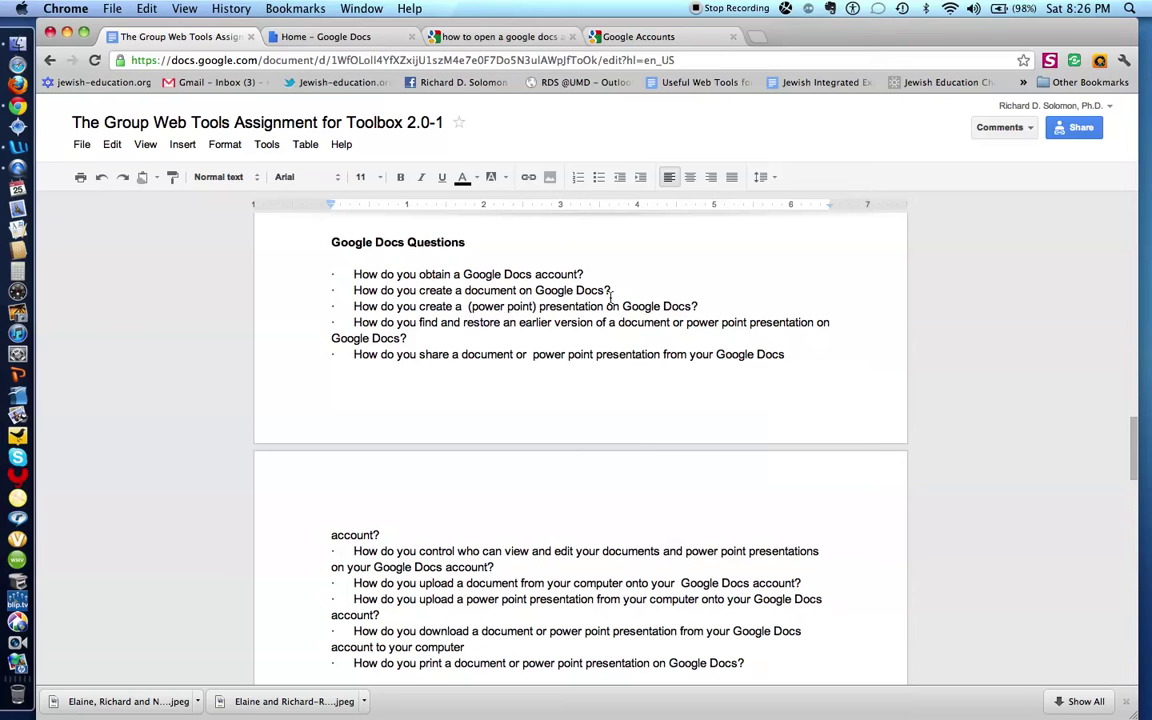
left_click(368, 38)
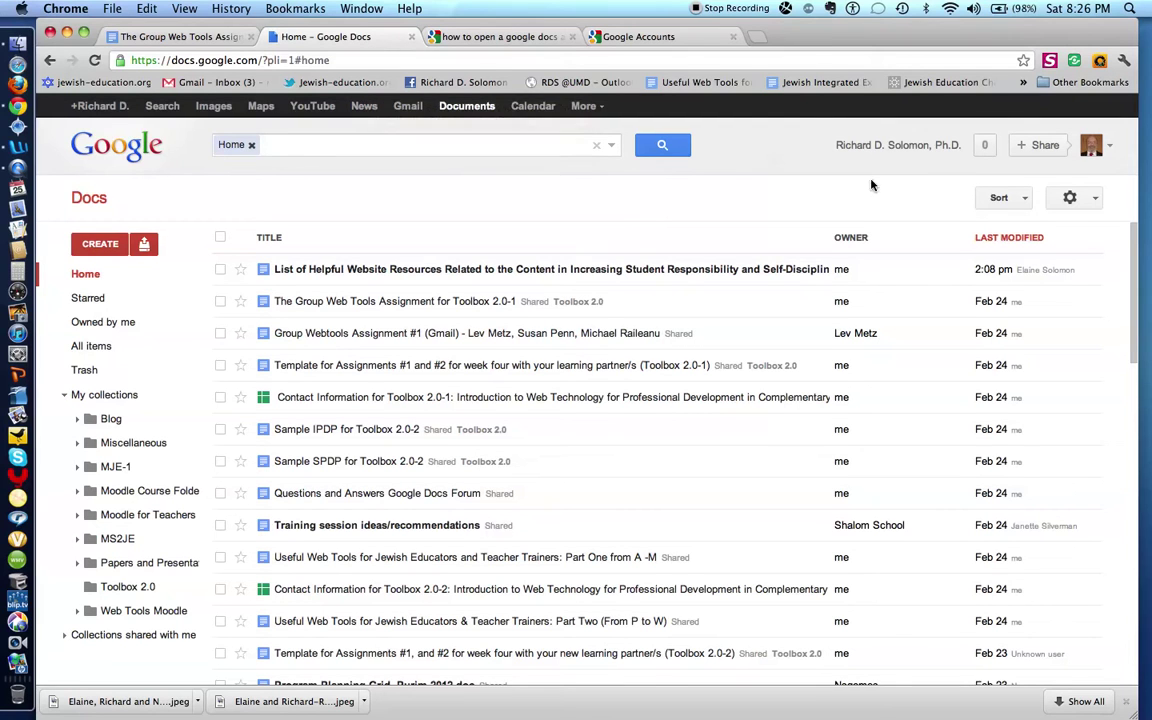
left_click(101, 245)
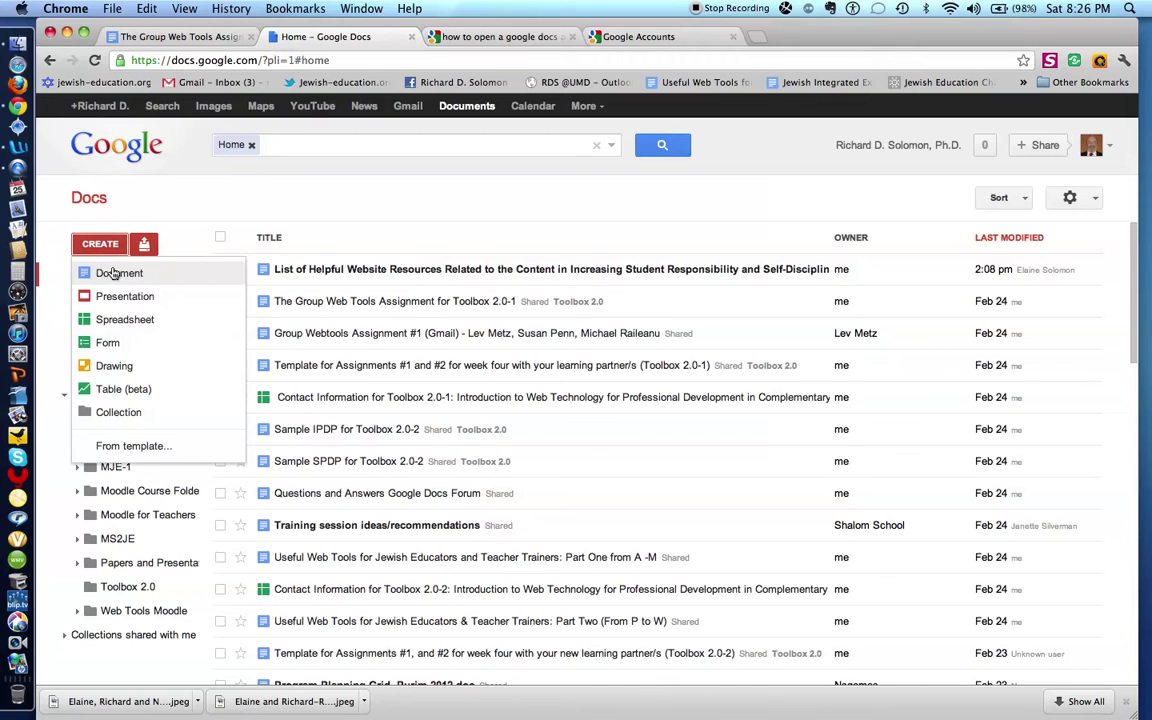
left_click(116, 279)
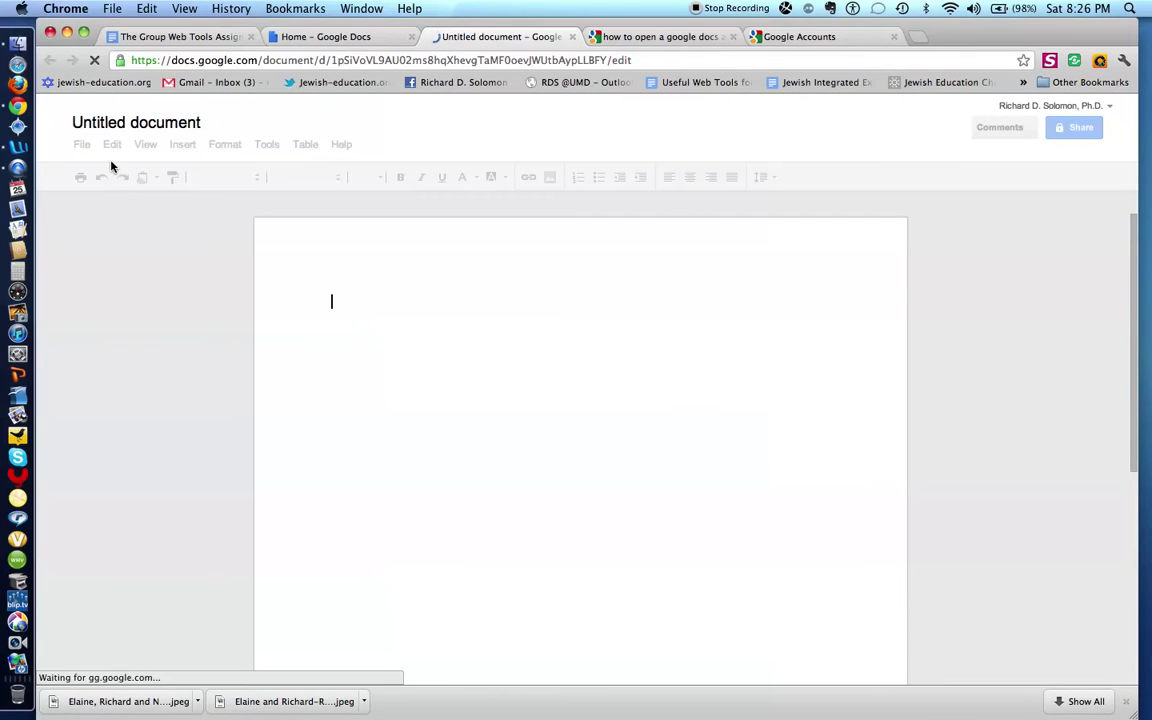
Rename the untitled document as "Sample Document"
left_click(144, 124)
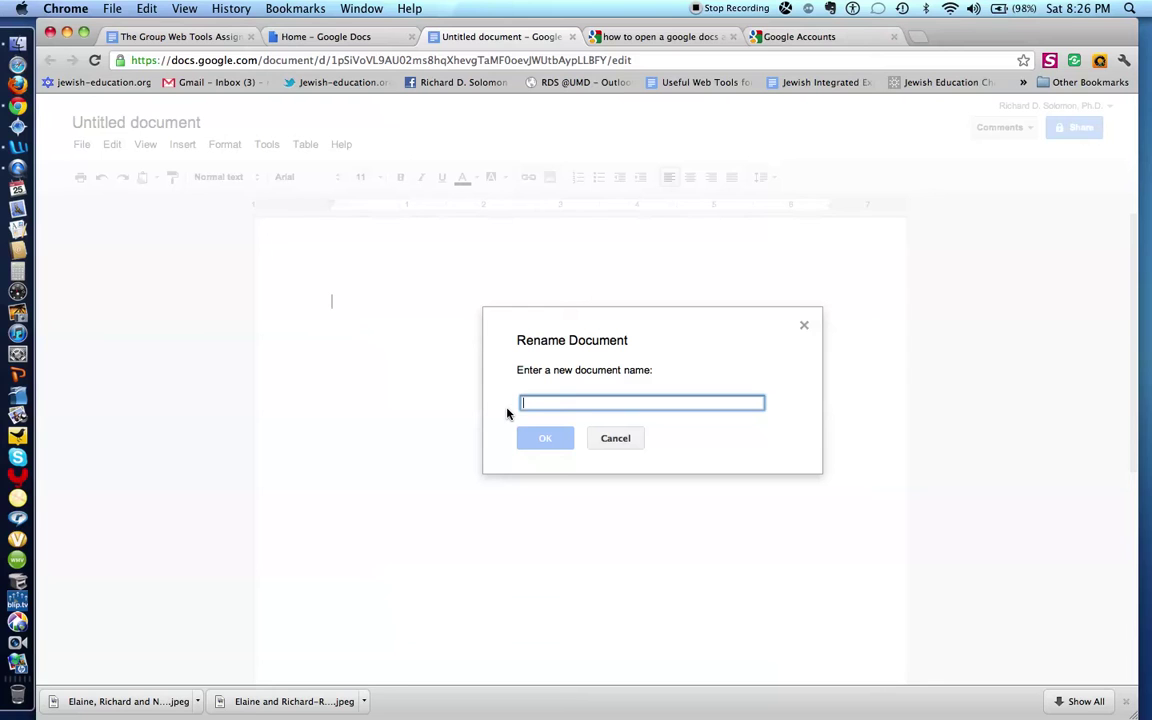
type("Sample Documebnt")
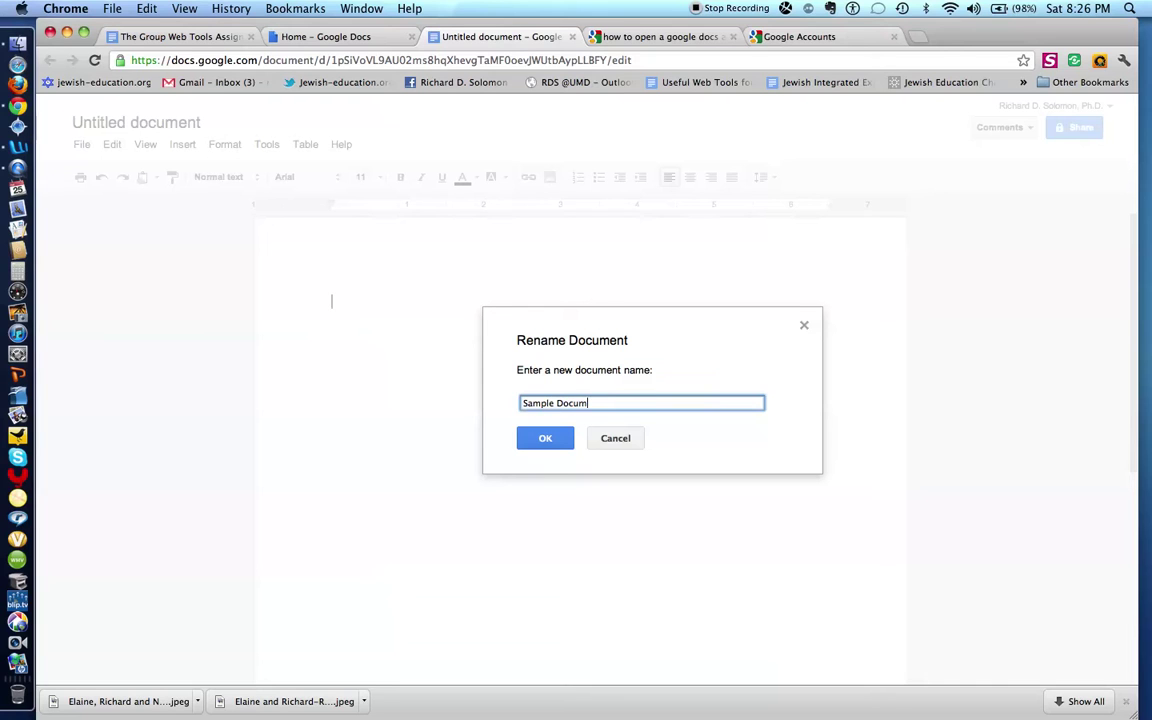
key("BackSpace")
left_click(545, 442)
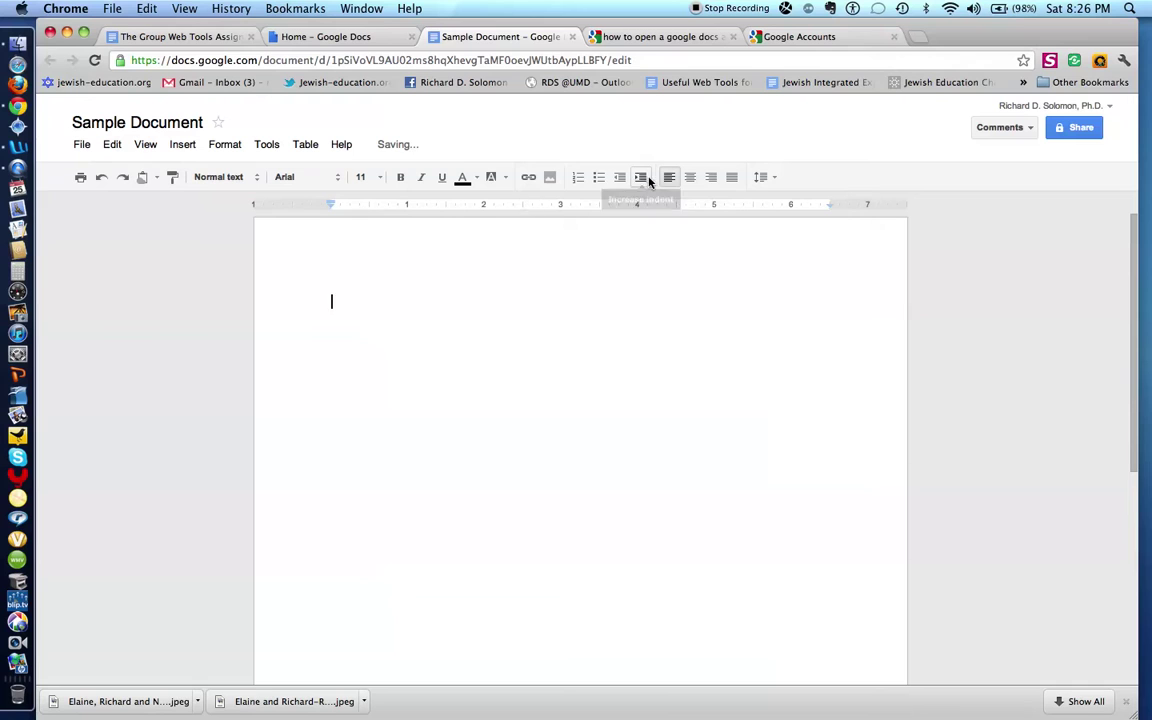
Add a centred "Sample Document" heading and format it bold, italic, underlined and blue, RGB (0, 0, 255)
left_click(689, 178)
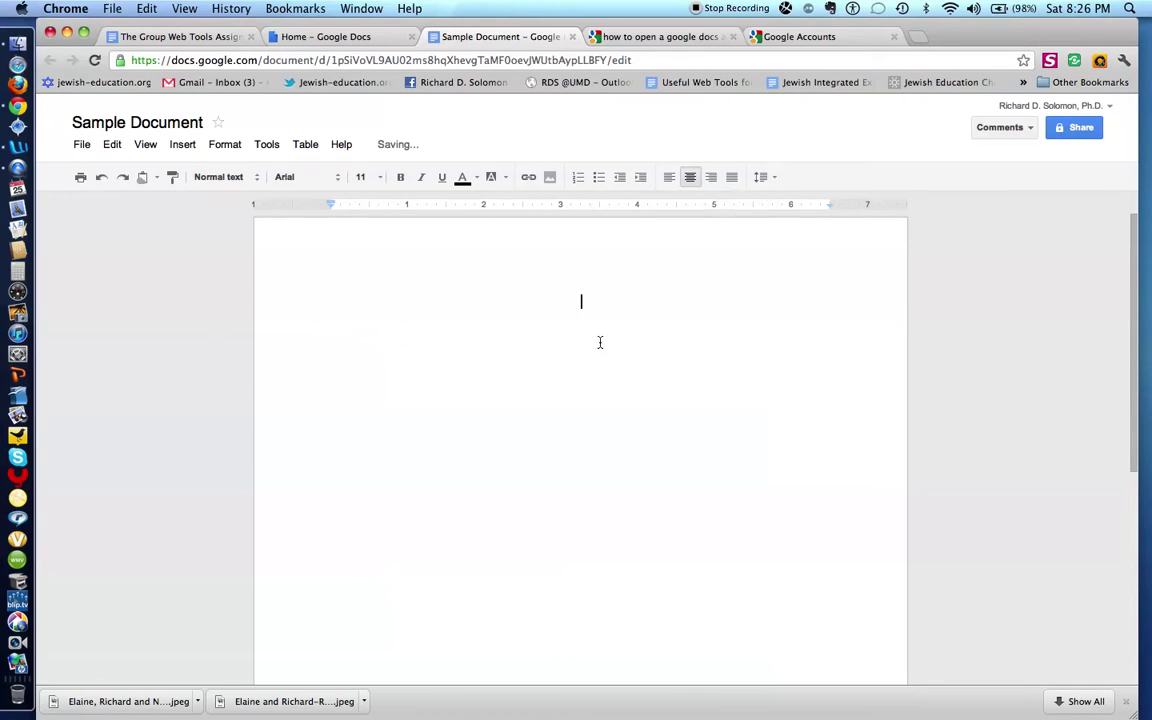
type("Sample Document")
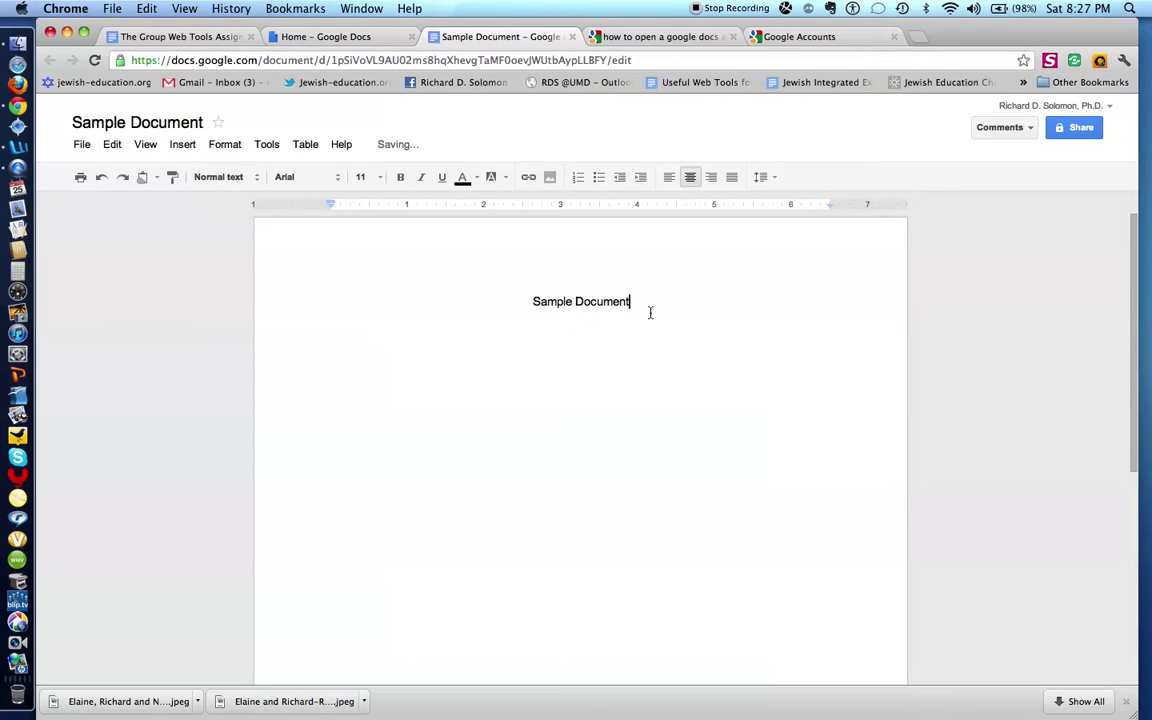
left_click_drag(650, 311, 514, 296)
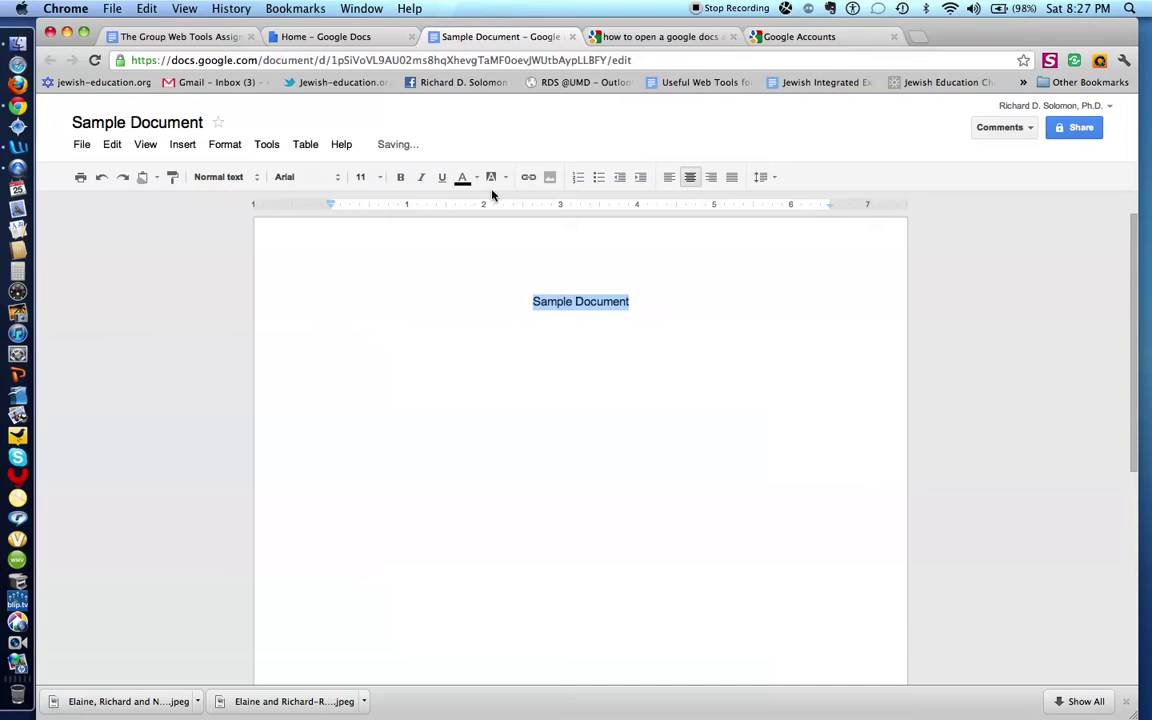
left_click(401, 179)
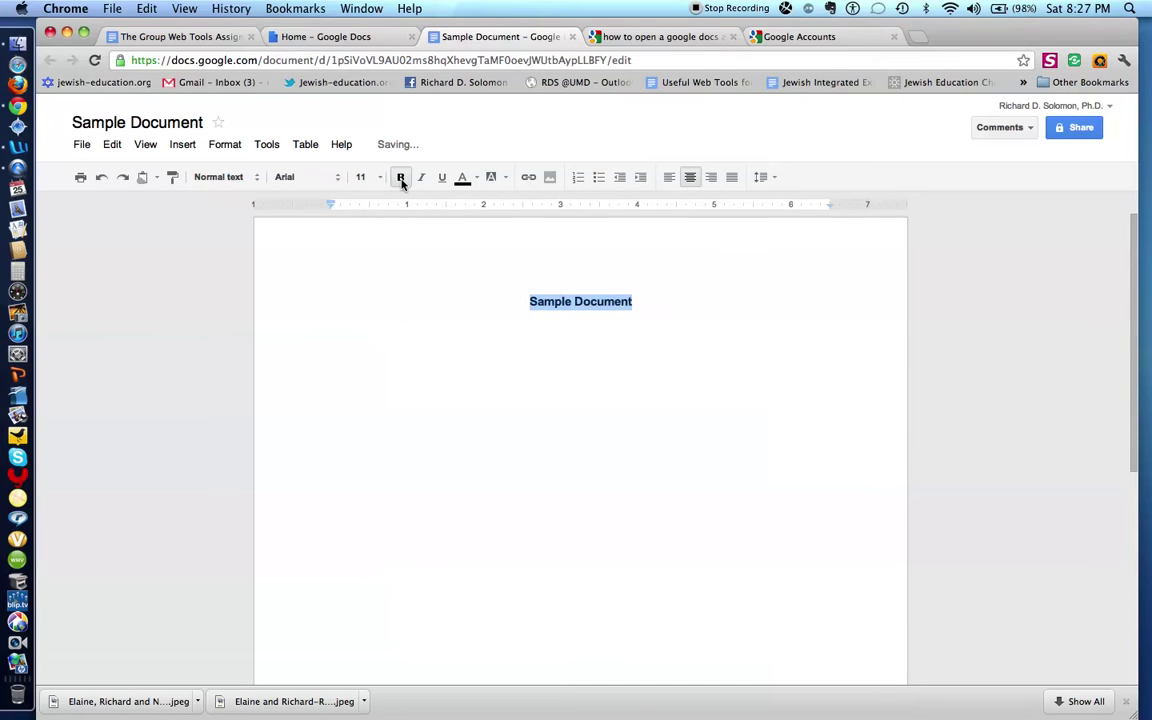
left_click(419, 179)
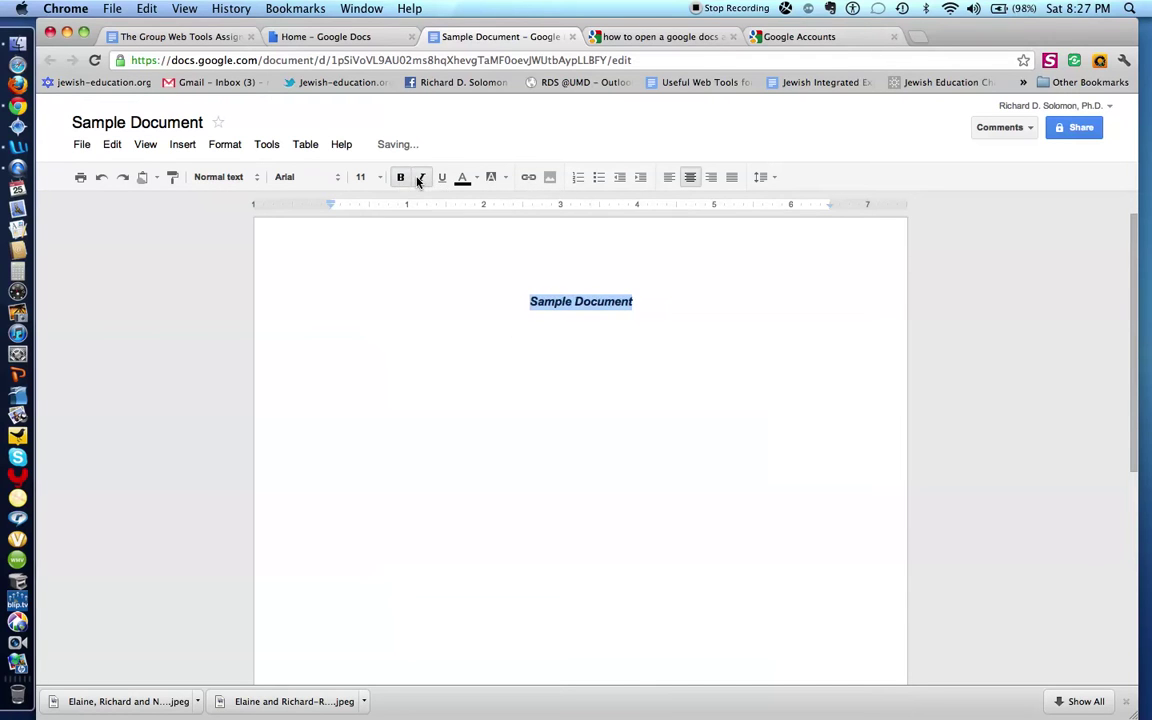
left_click(441, 178)
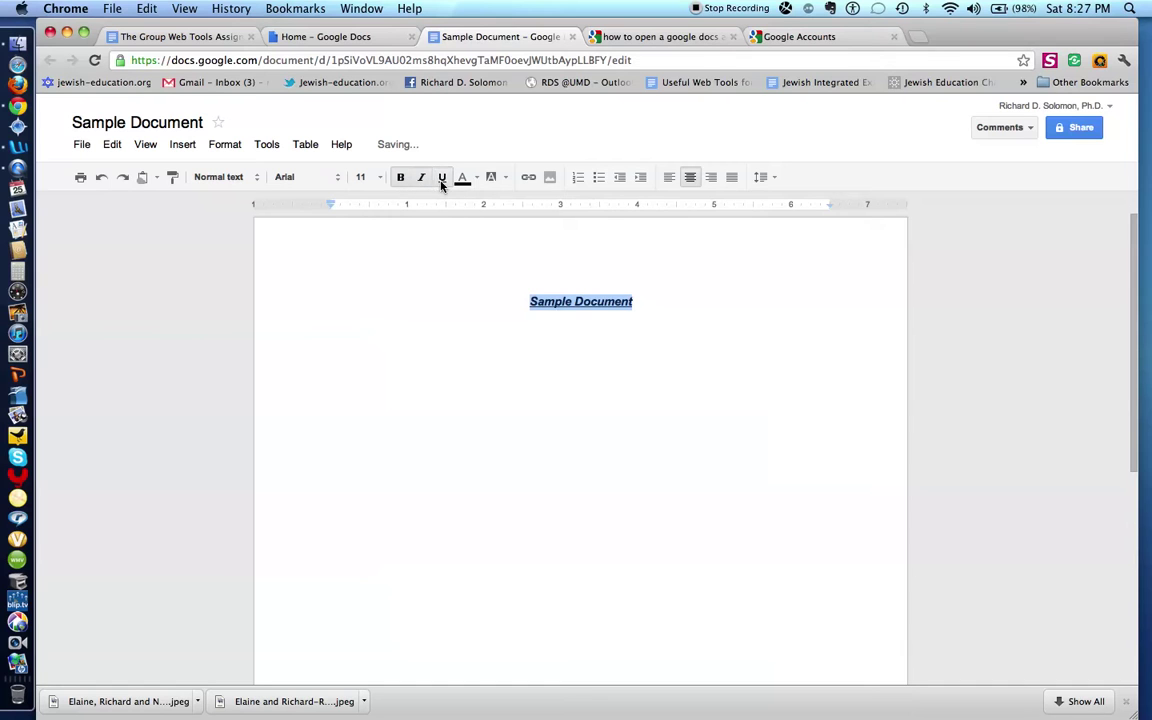
left_click(474, 179)
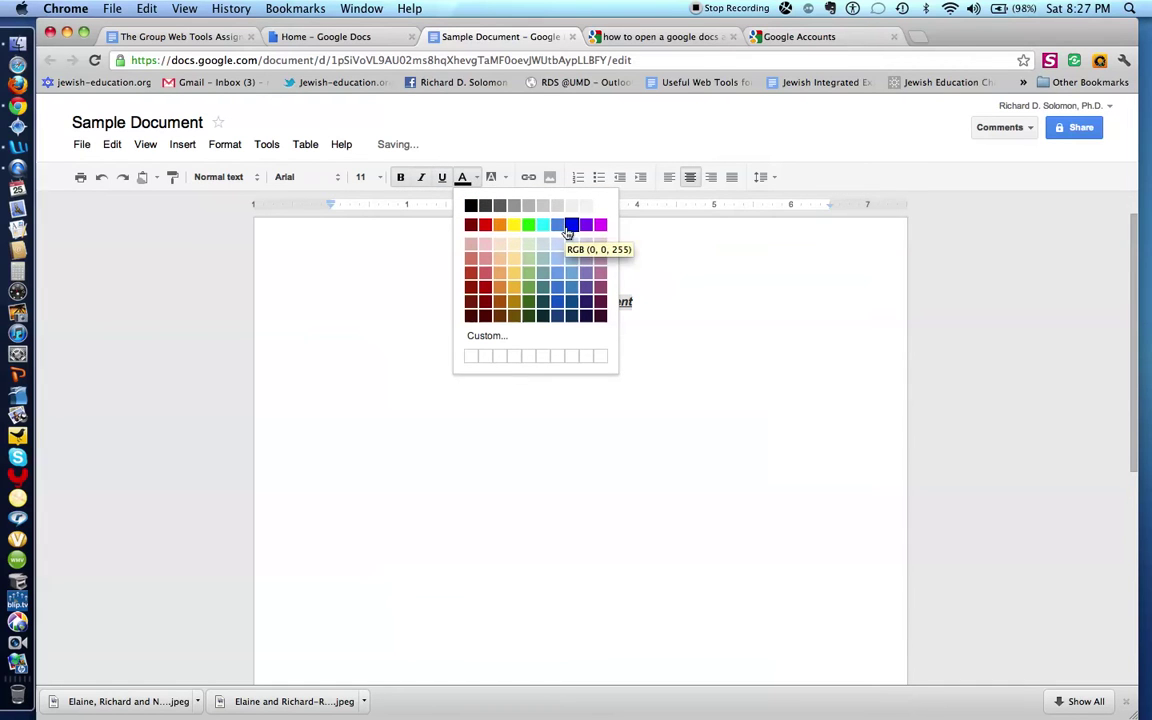
left_click(572, 225)
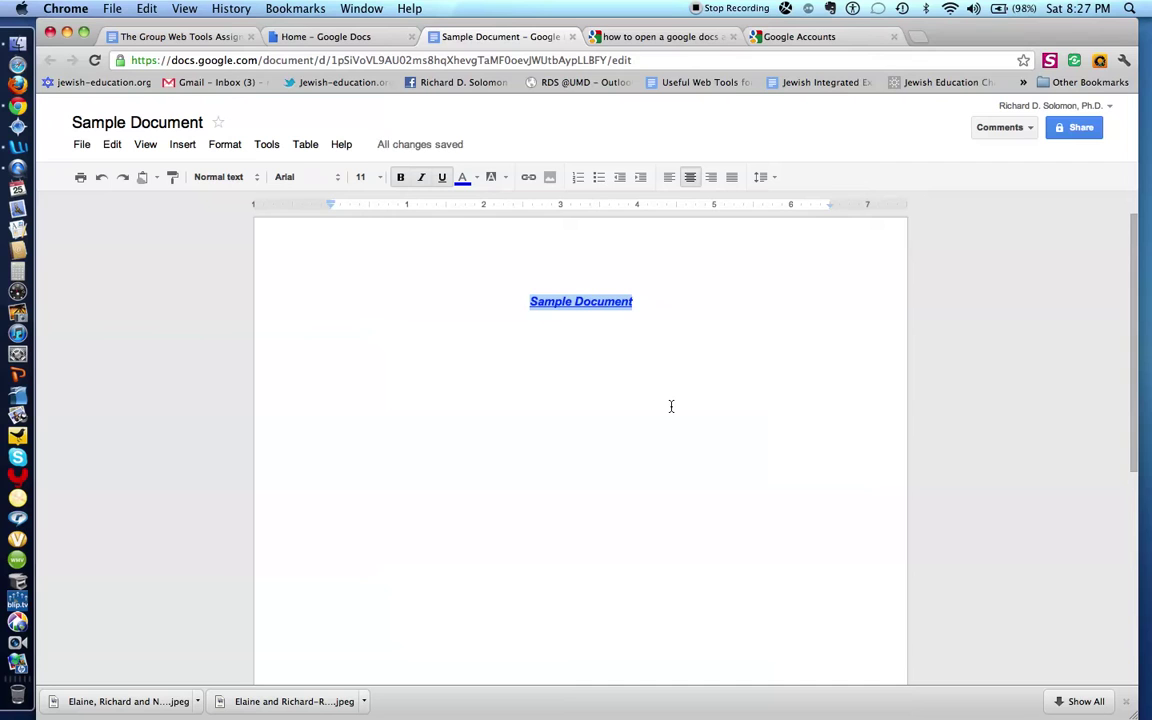
Create a new presentation from the Google Docs home list with the Simple Light theme
left_click(232, 40)
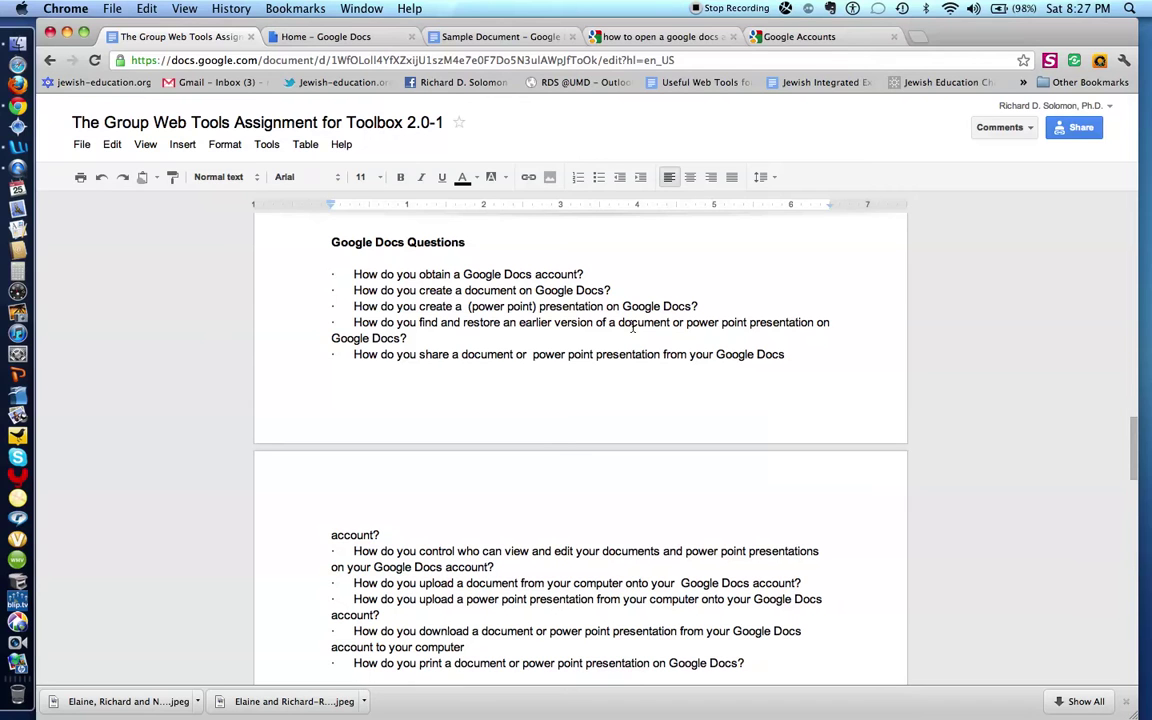
left_click(372, 40)
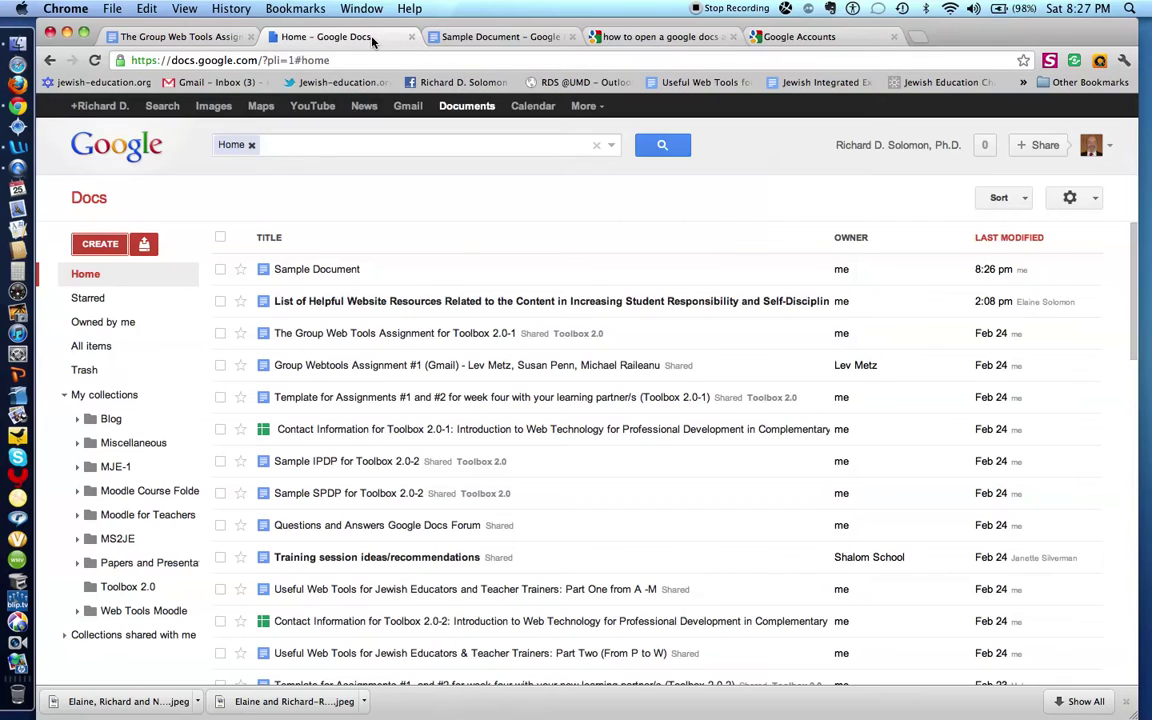
left_click(100, 245)
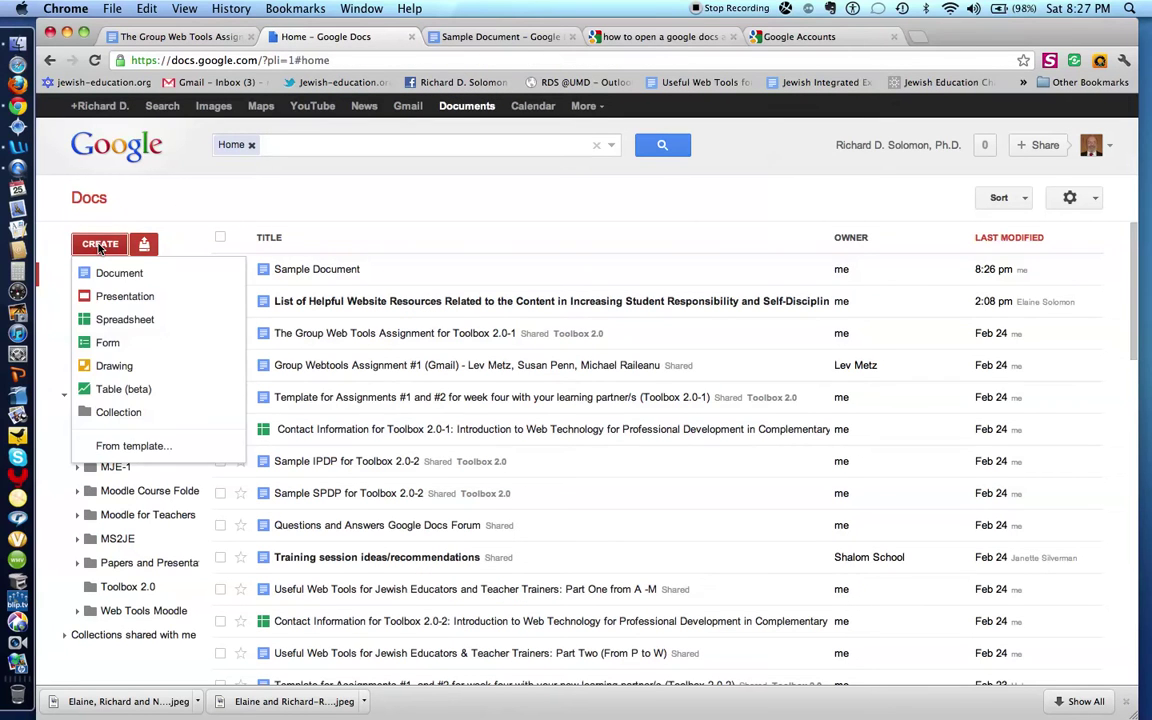
left_click(120, 300)
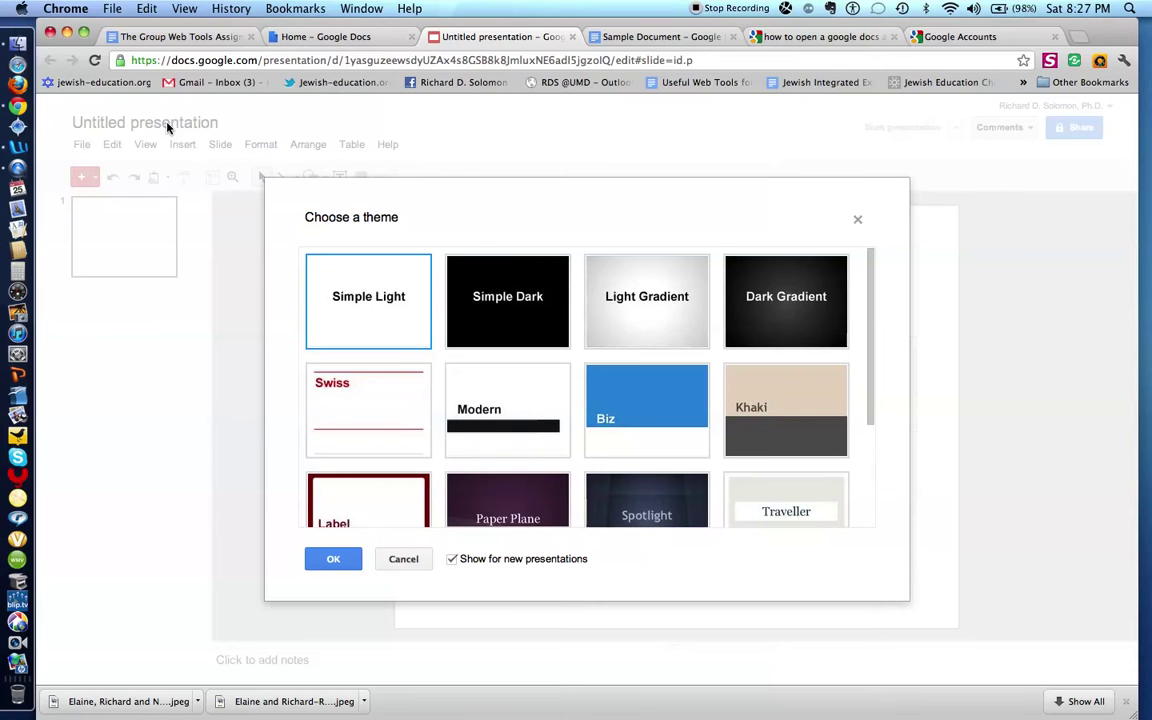
left_click(335, 559)
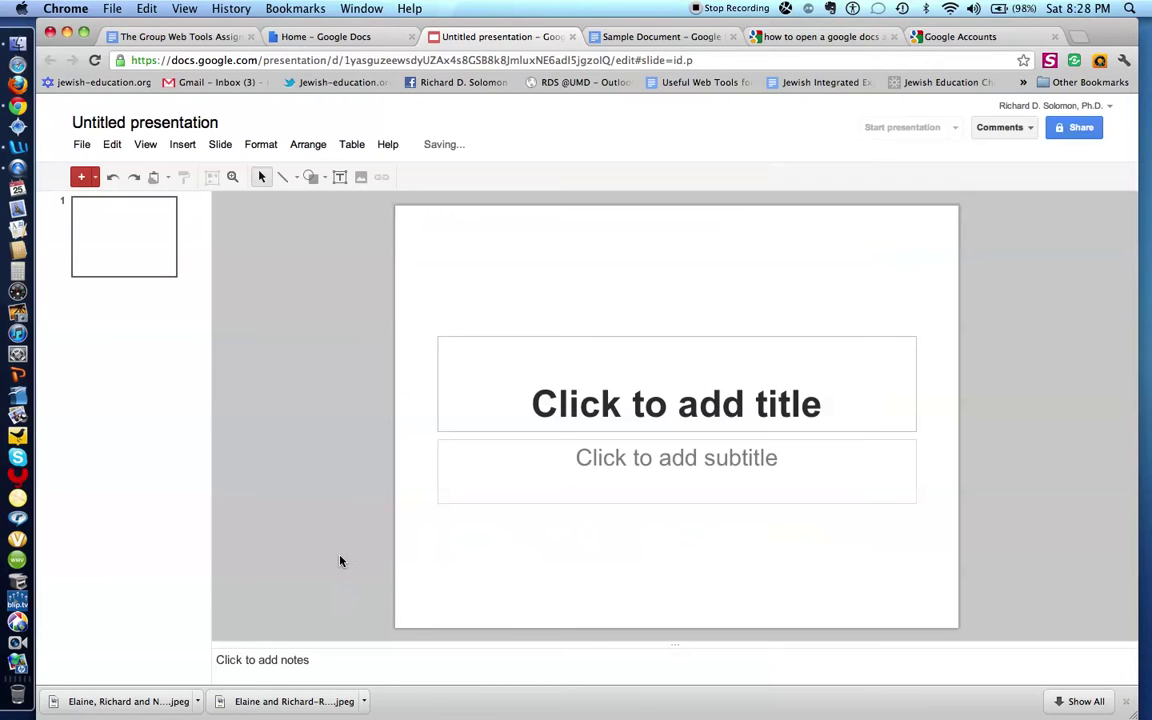
Rename the untitled presentation as "Sample Presentation"
left_click(141, 127)
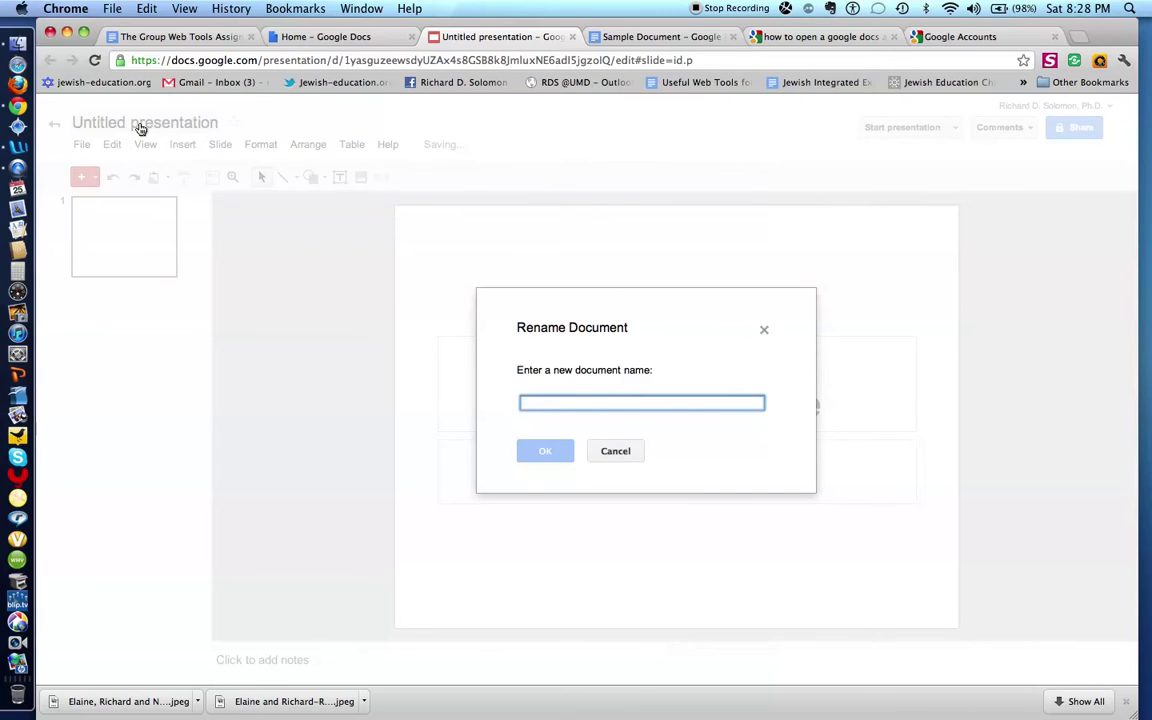
type("Sam")
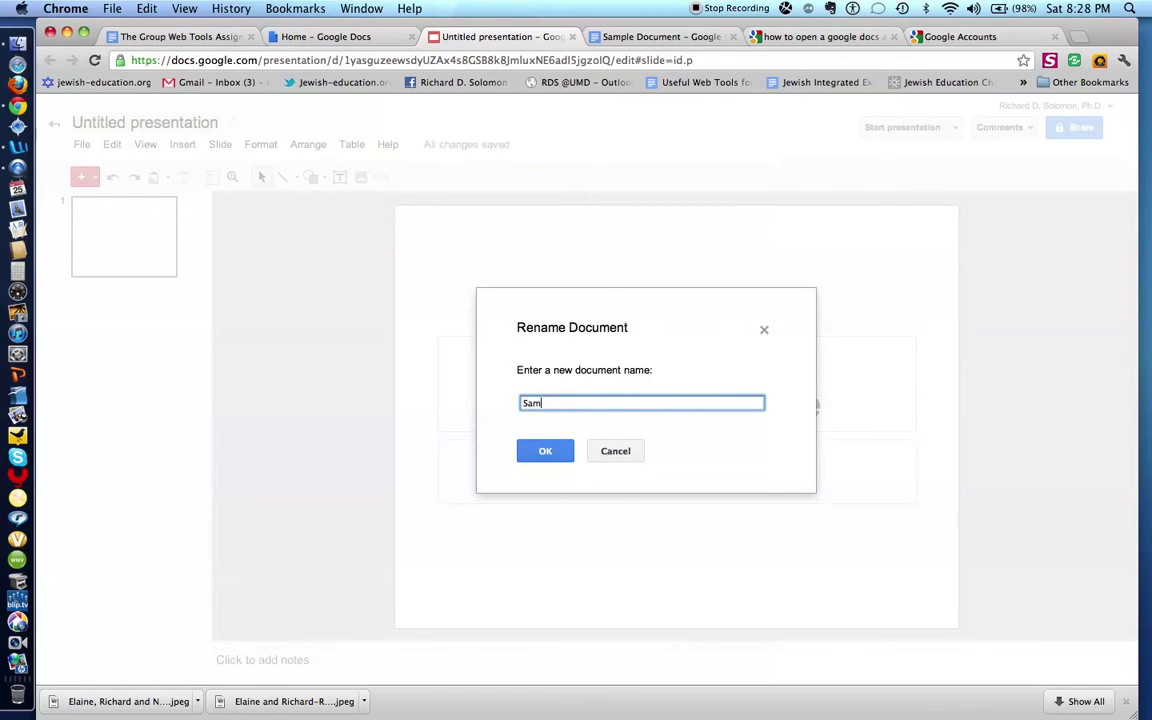
type("ple Presentation")
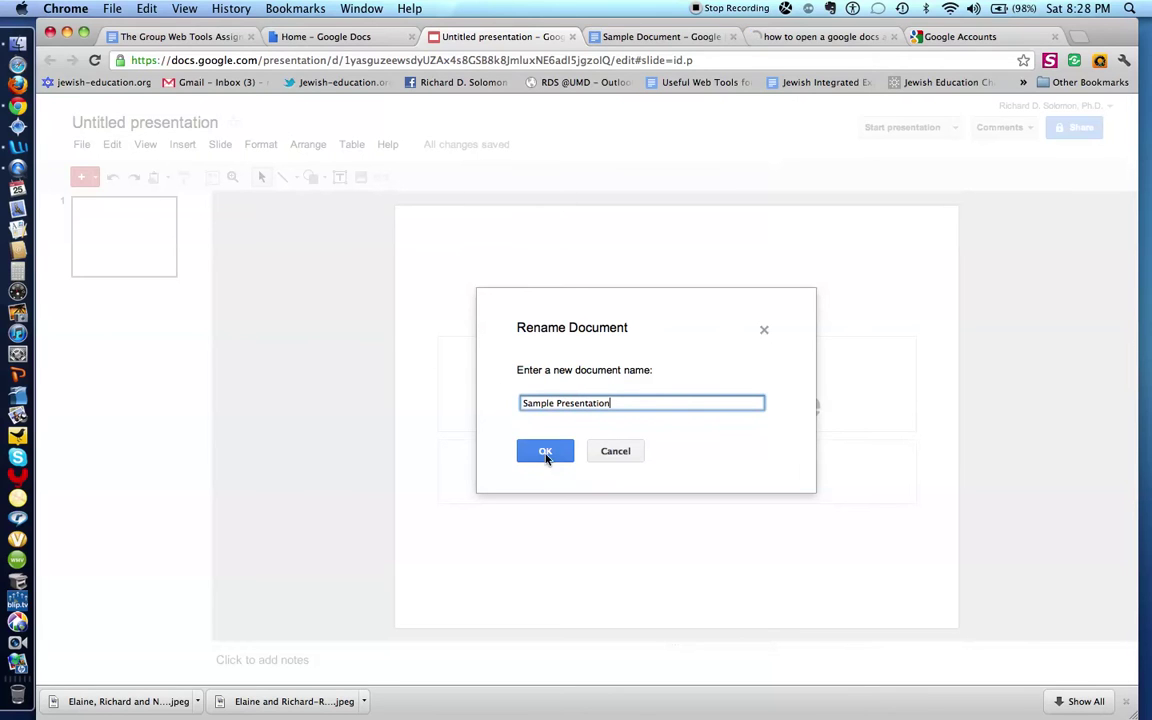
left_click(545, 453)
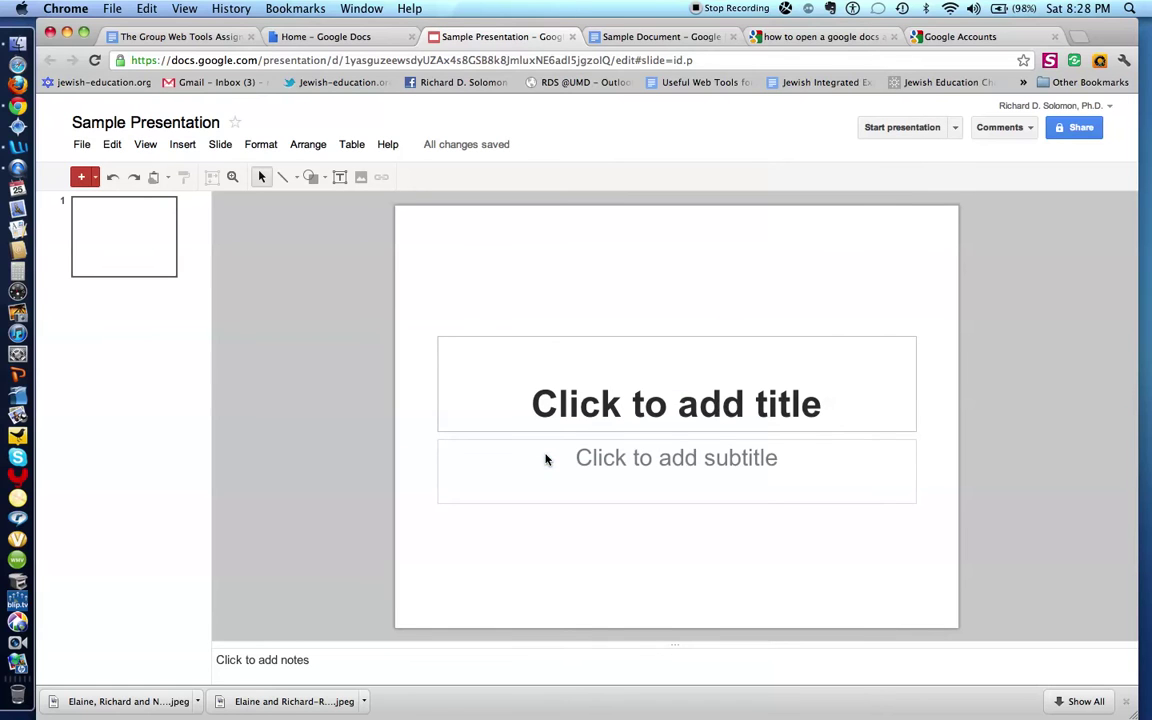
Enter "Sample Presentation" as the title on the first slide
left_click(821, 412)
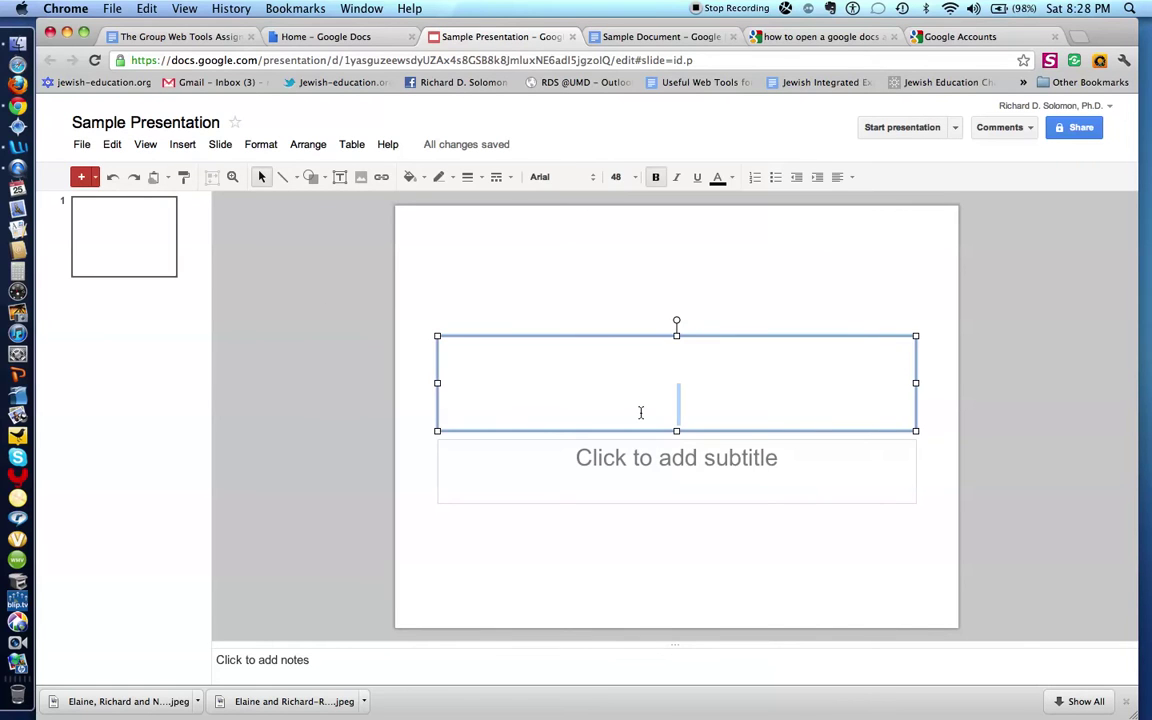
type("Sa")
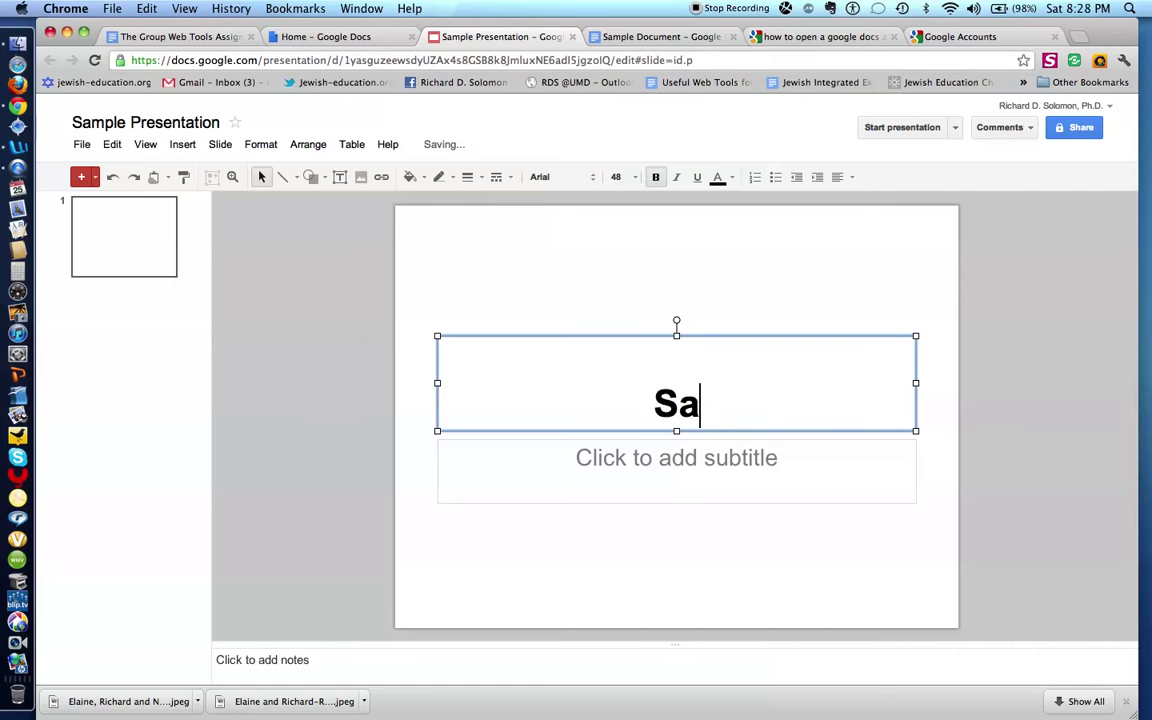
type("mple")
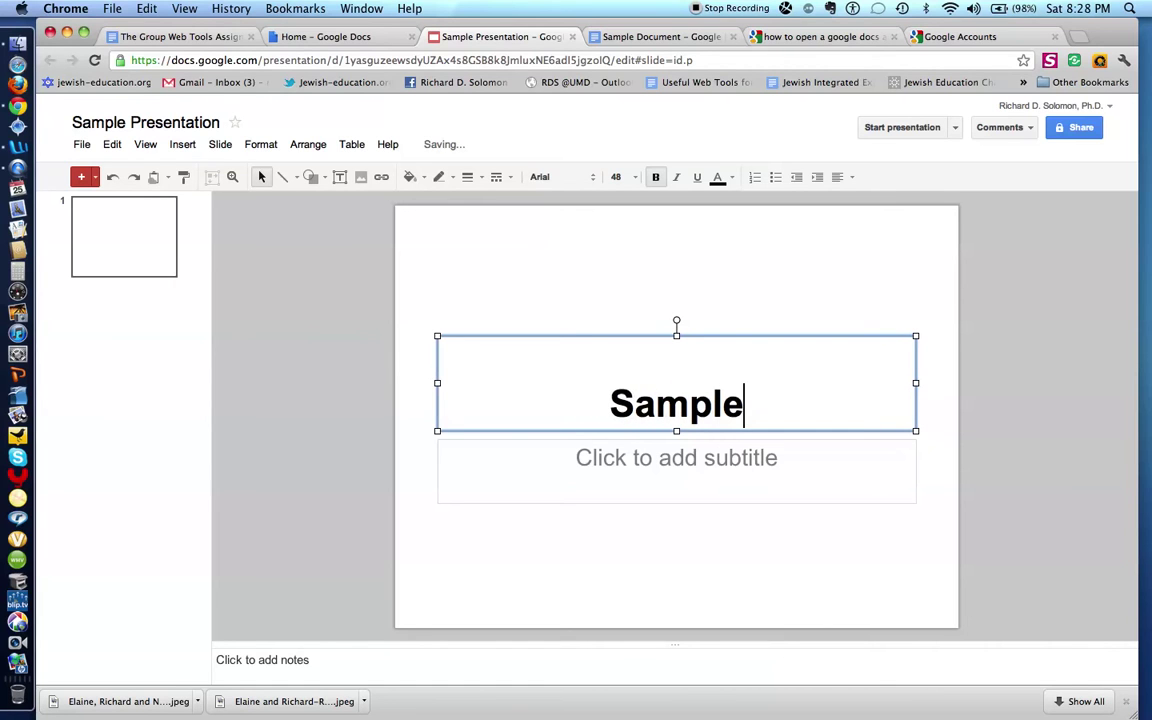
type(" Presentation")
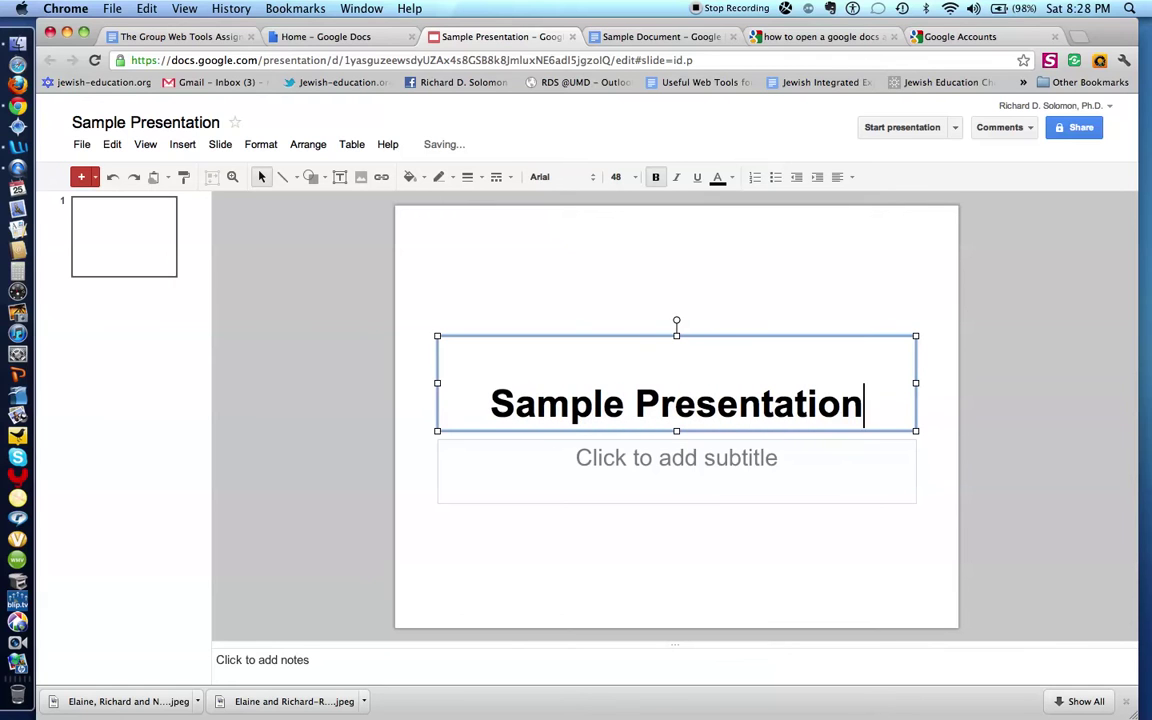
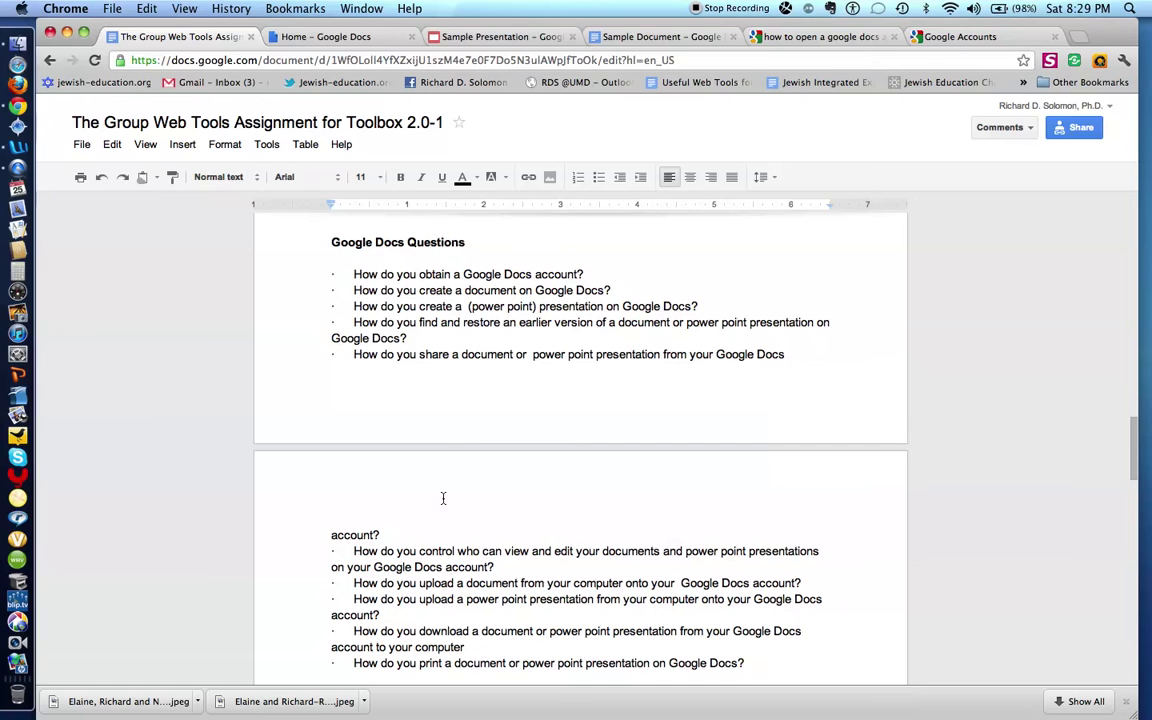
Preview the Feb 17, 6:13 PM revision of the Group Web Tools Assignment document, and close the revision history
left_click(336, 40)
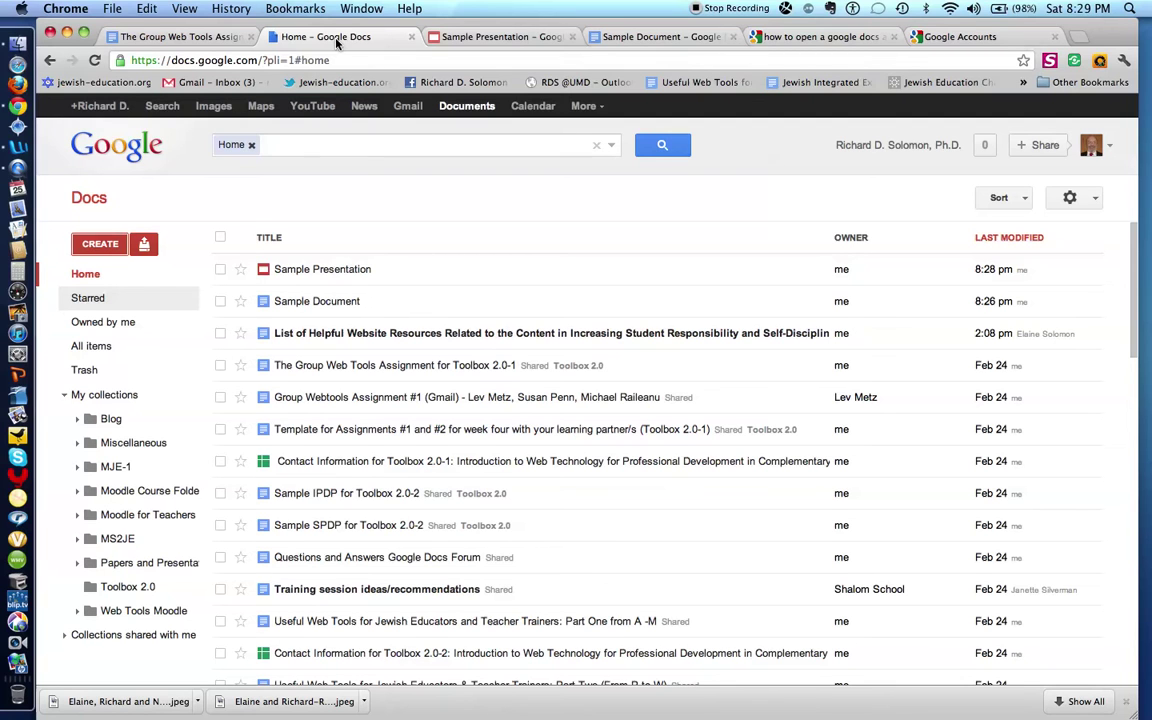
left_click(226, 37)
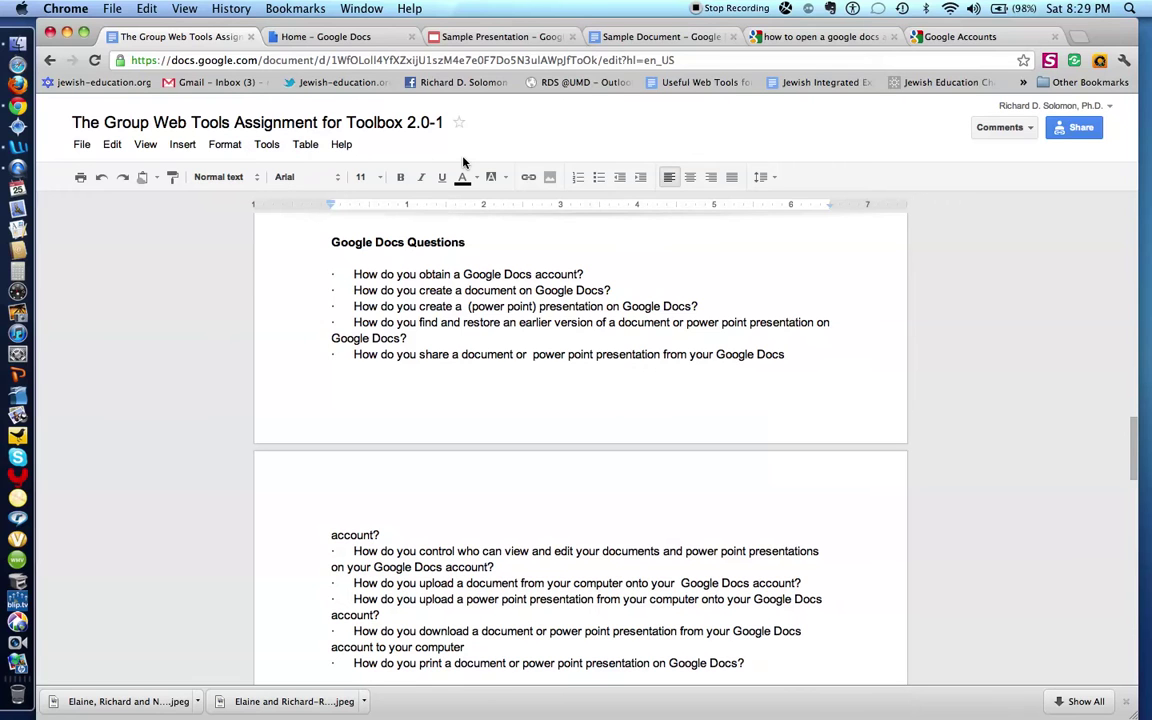
left_click(82, 144)
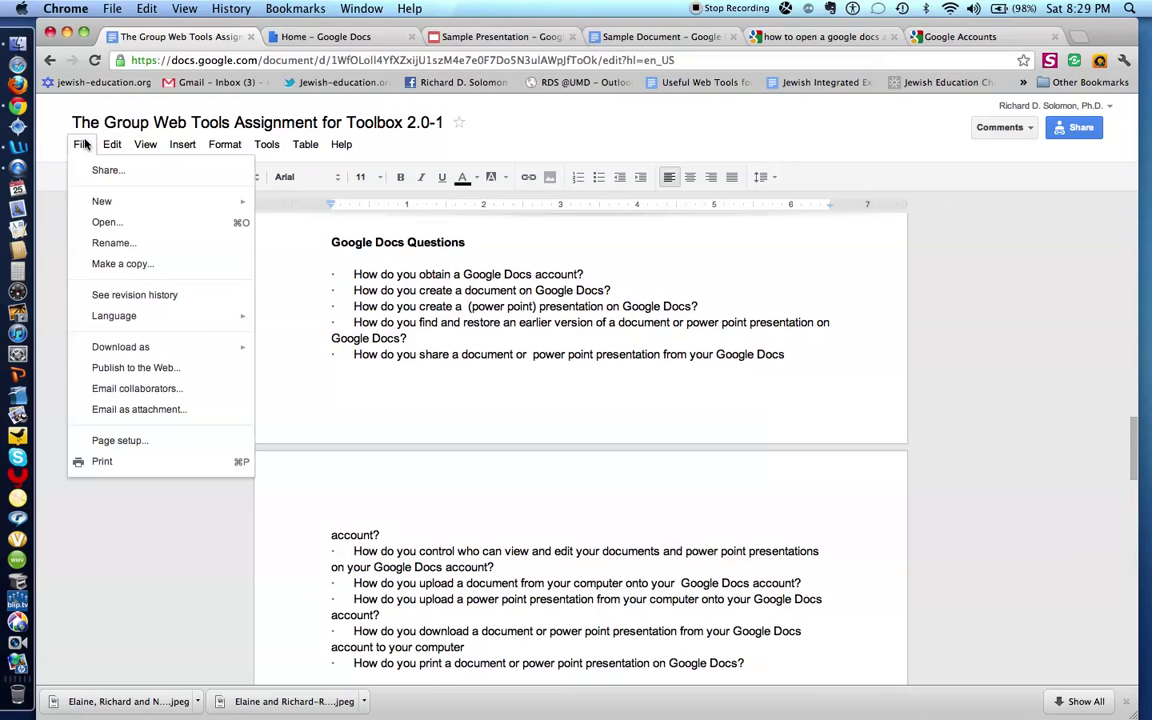
left_click(138, 295)
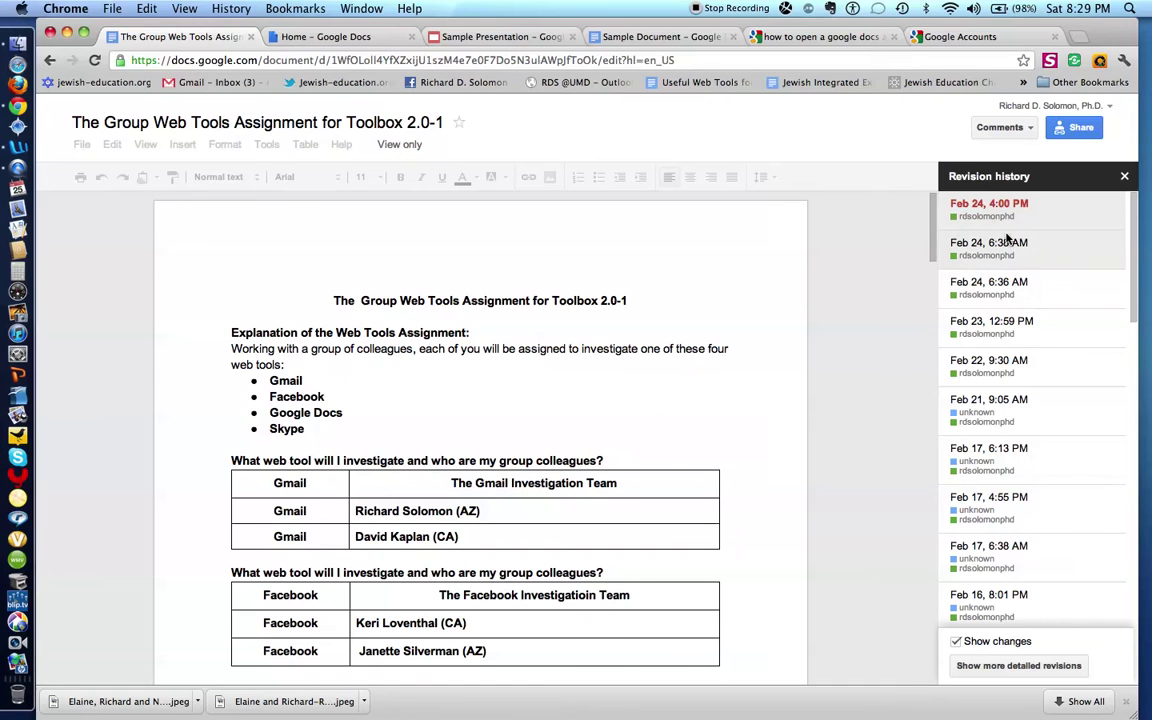
left_click(1010, 449)
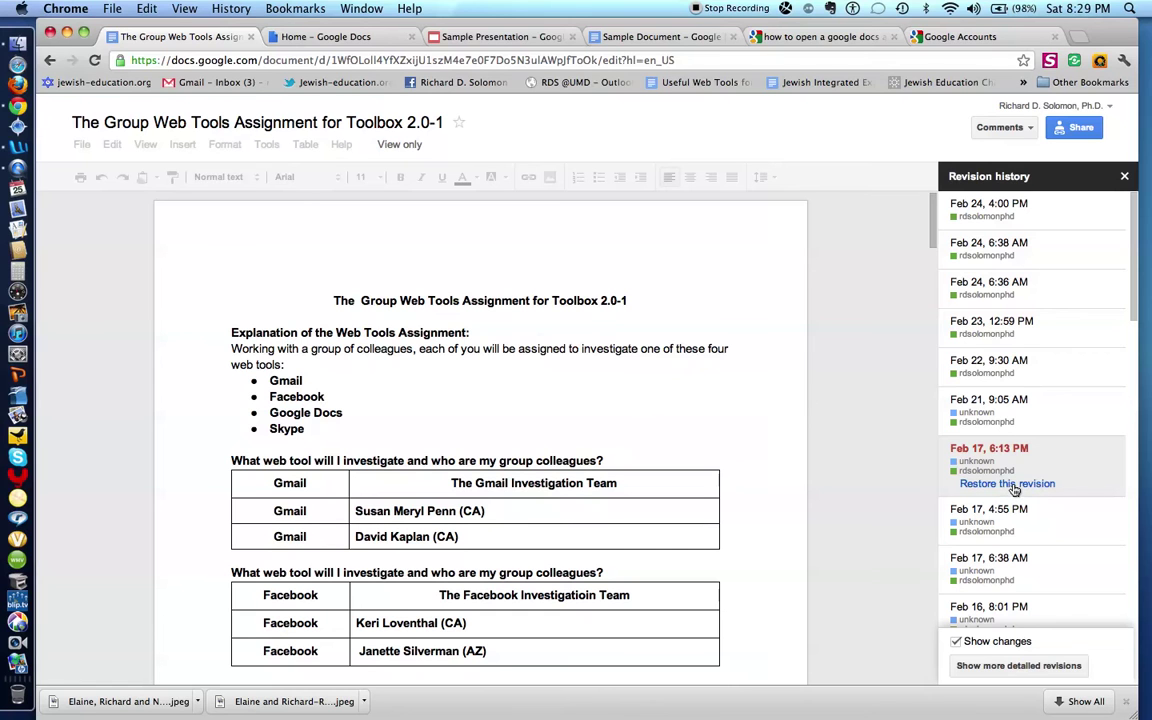
left_click(1124, 178)
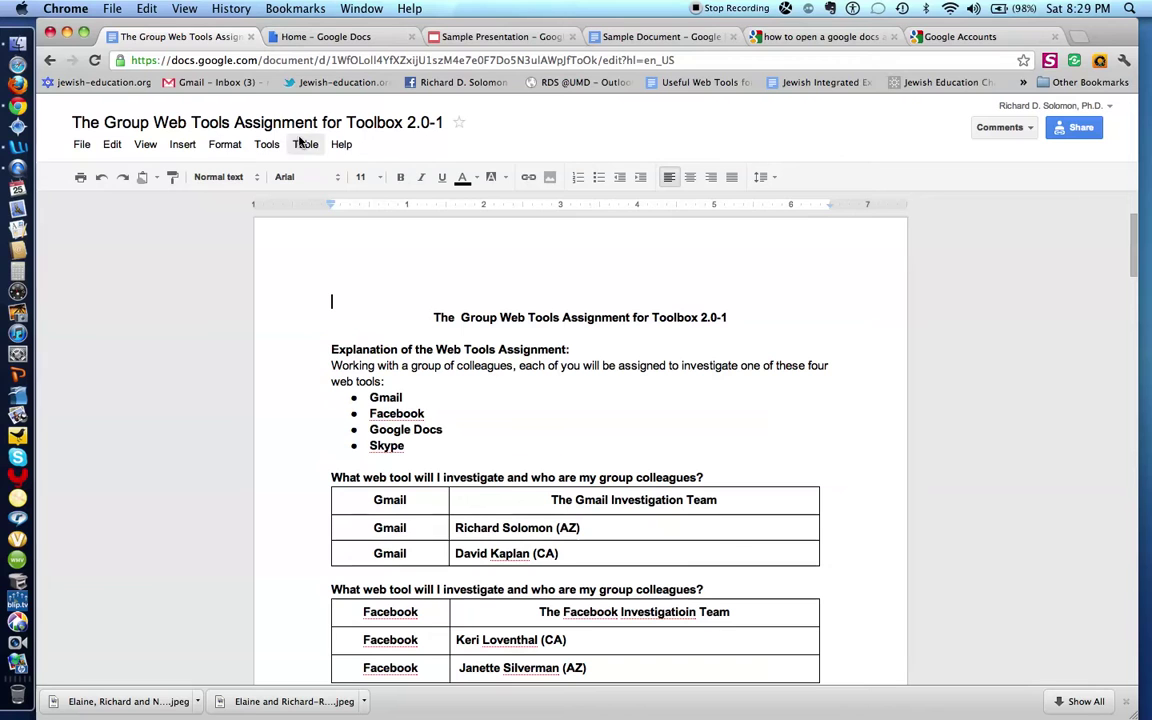
Reopen the revision history, examine the Gmail and Facebook team tables in the Feb 8, 4:05 PM revision, and close it
left_click(84, 145)
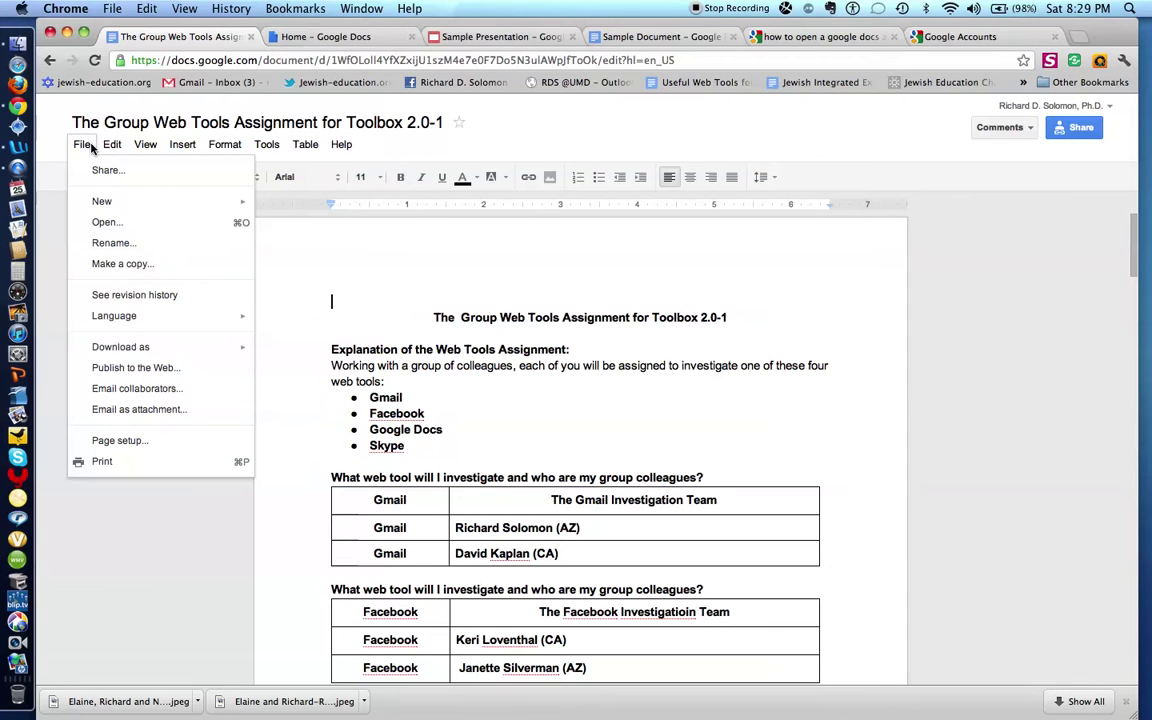
left_click(130, 297)
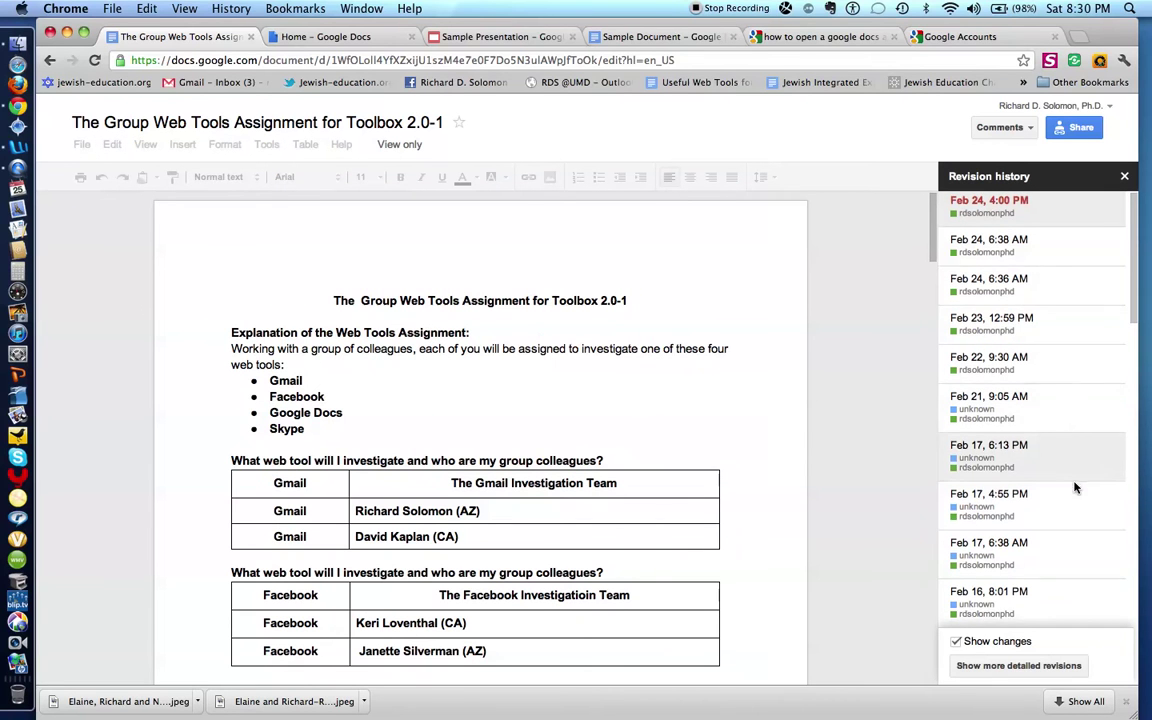
scroll(1075, 480, "down", 1)
scroll(1075, 487, "down", 2)
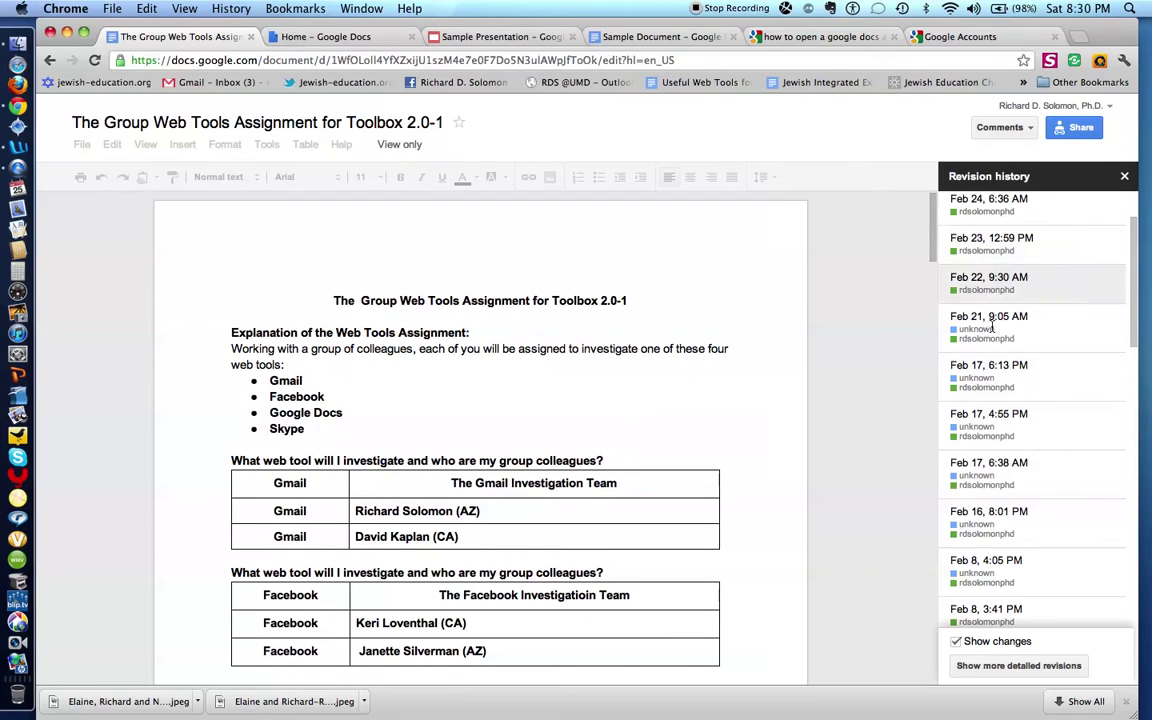
left_click(985, 563)
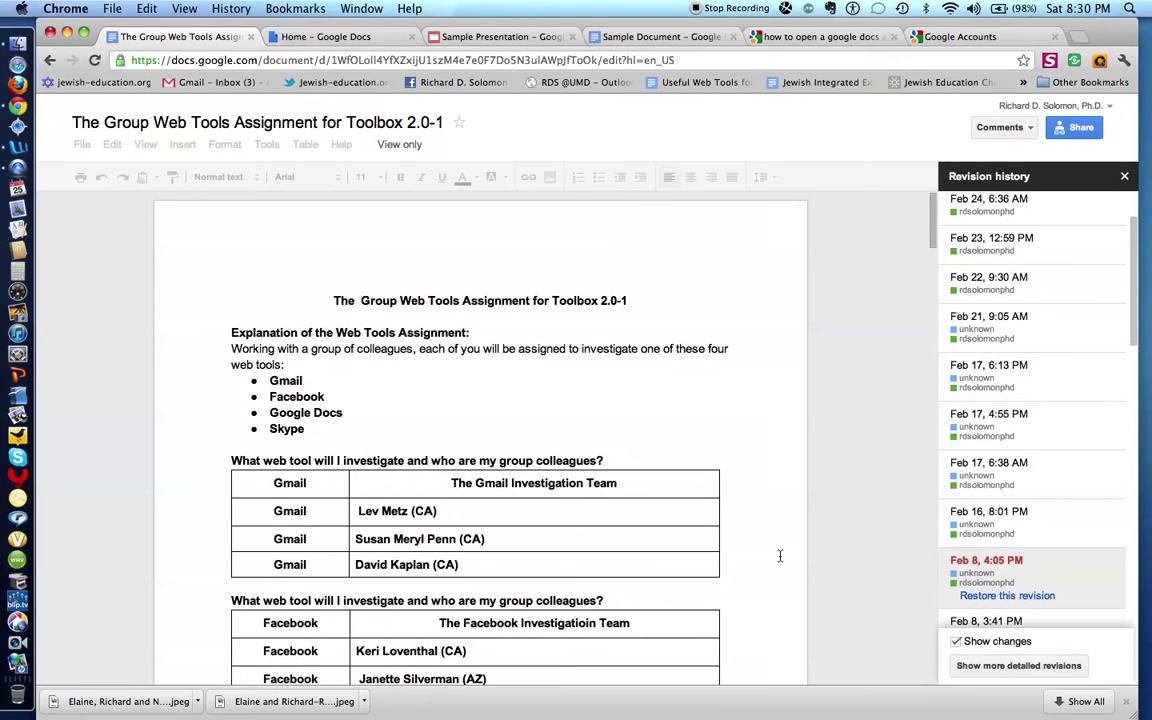
scroll(780, 556, "down", 5)
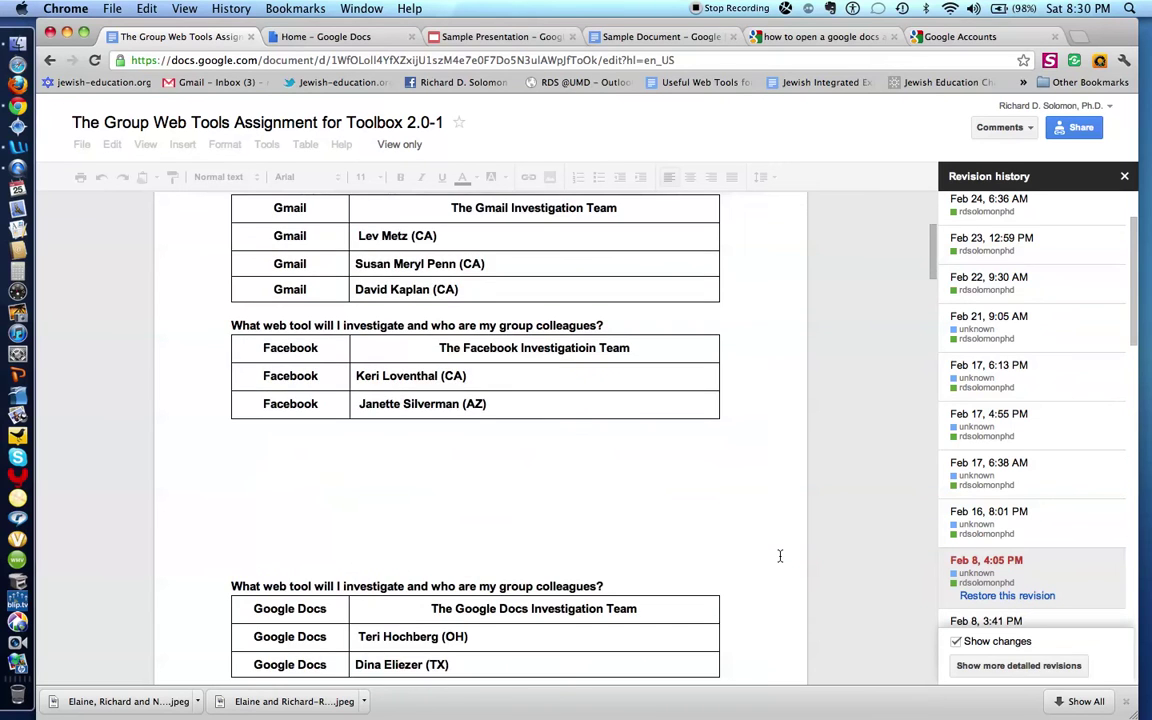
scroll(780, 556, "up", 2)
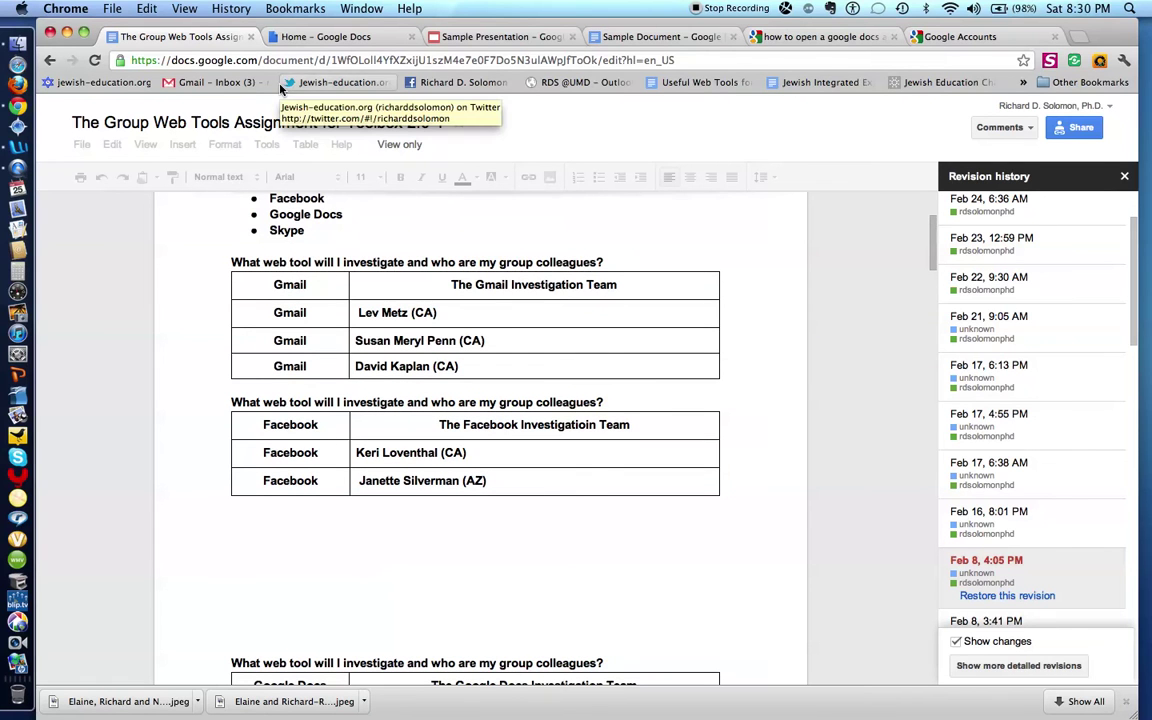
left_click(1124, 176)
Open the assignment document's sharing settings and save its visibility as Anyone with the link, with Can view access
scroll(490, 360, "down", 10)
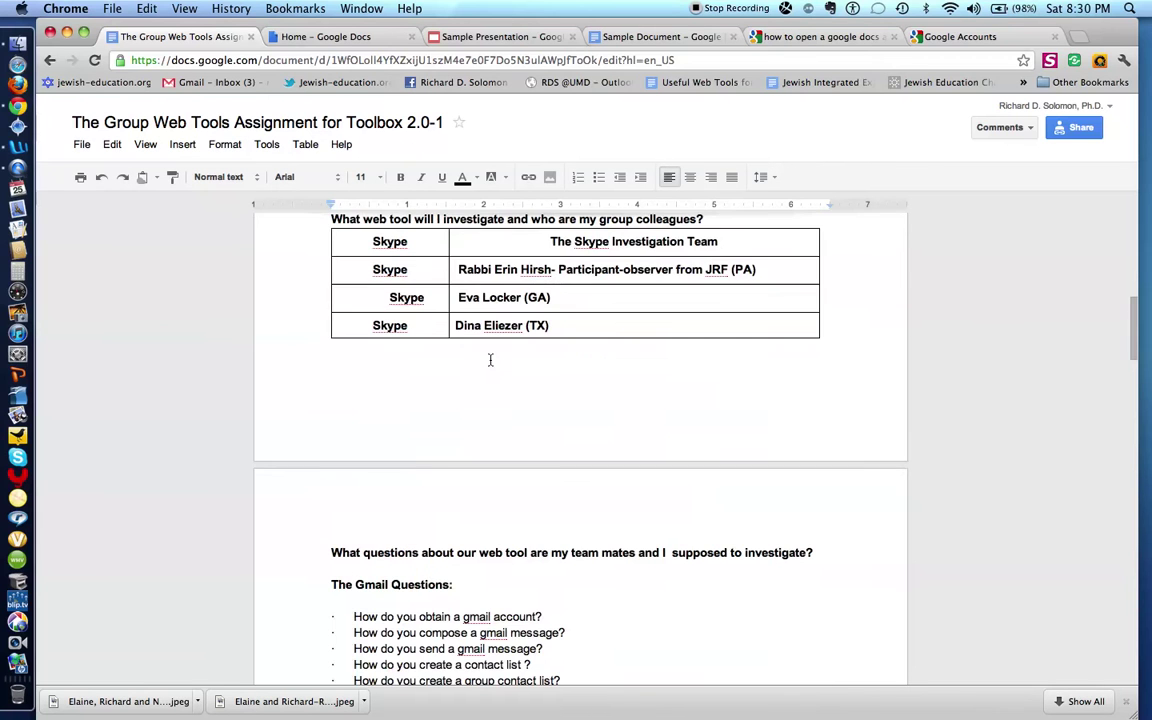
scroll(490, 360, "down", 20)
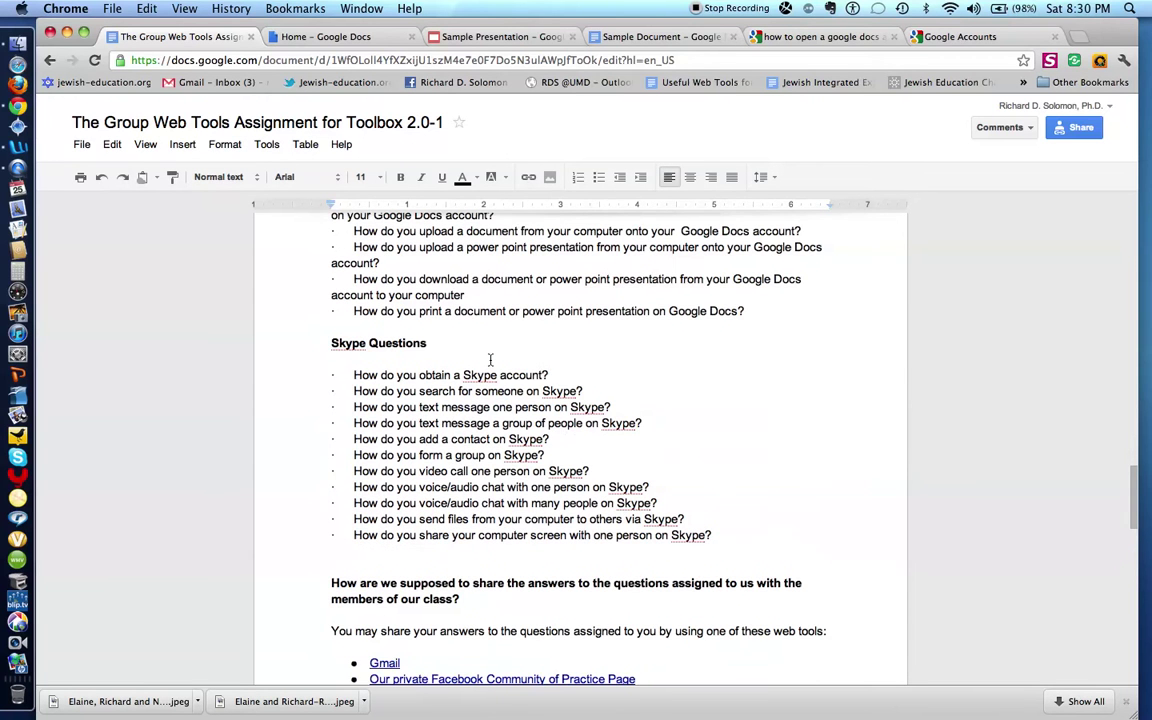
scroll(490, 360, "up", 6)
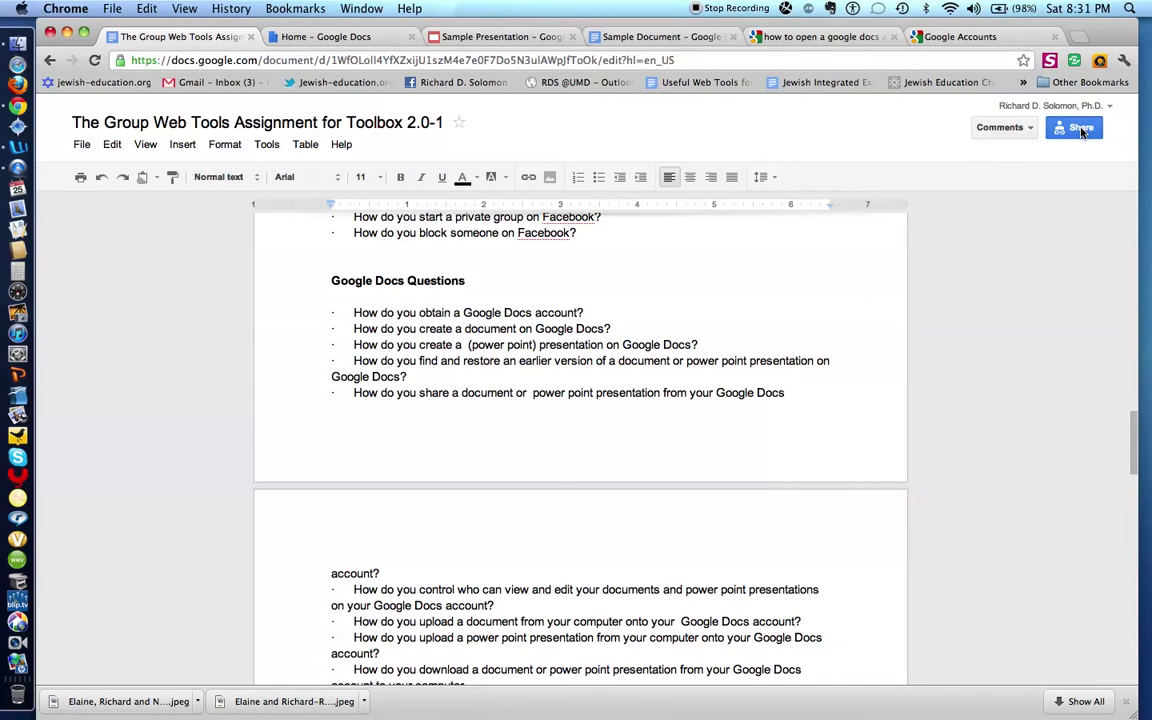
left_click(1080, 129)
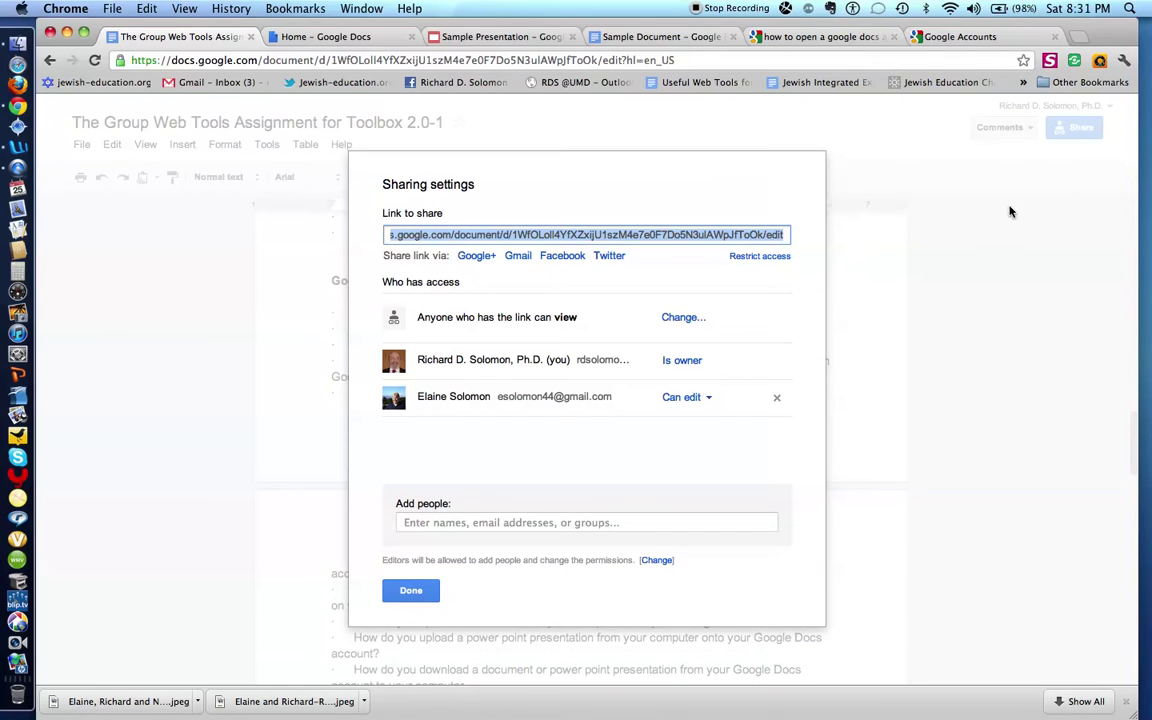
left_click(682, 318)
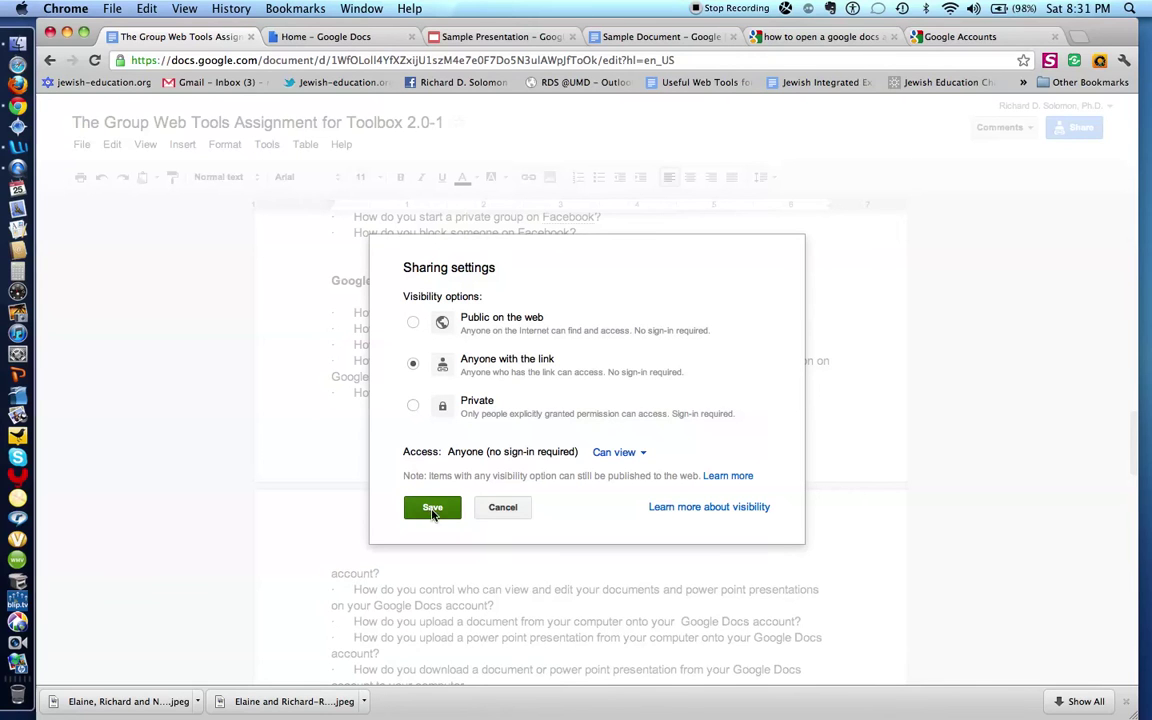
left_click(433, 510)
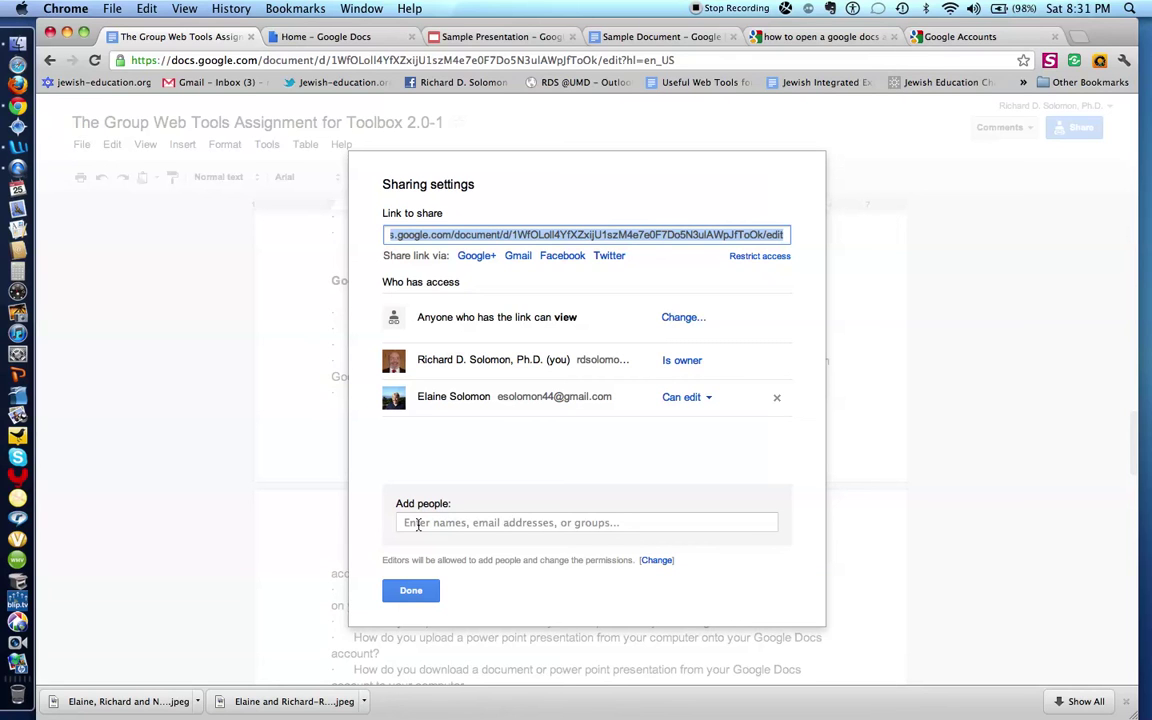
Switch the collaborator's access to Can comment and then to Can view in the sharing settings
left_click(705, 400)
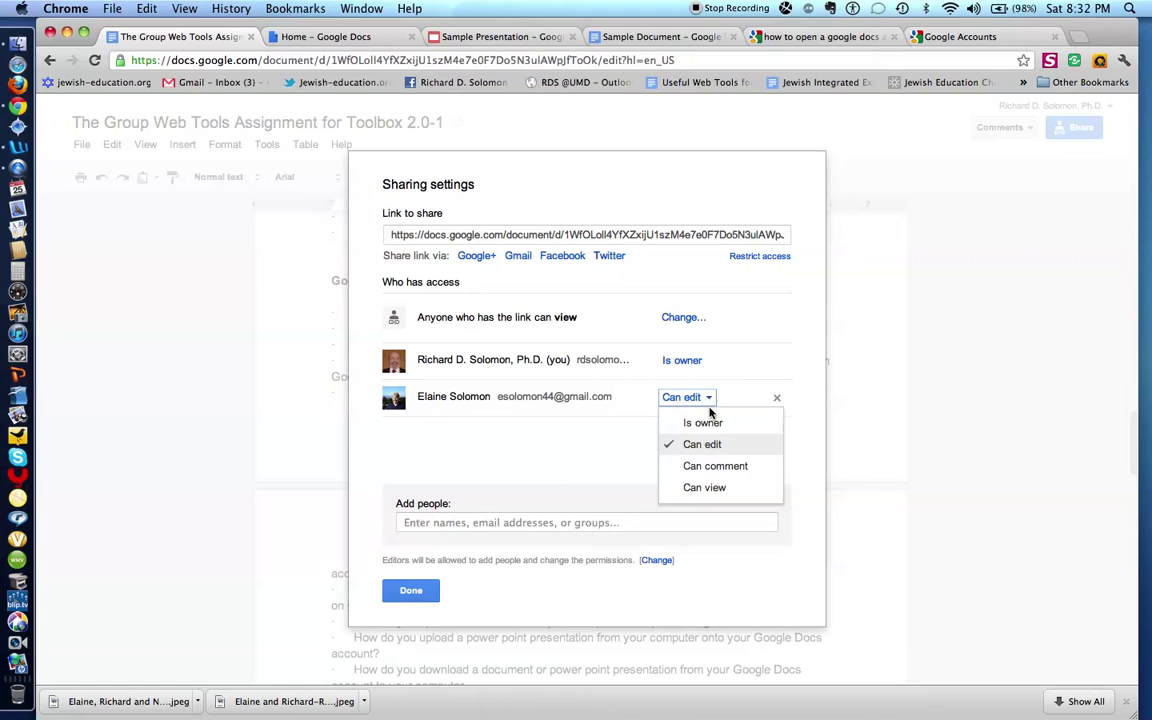
left_click(735, 466)
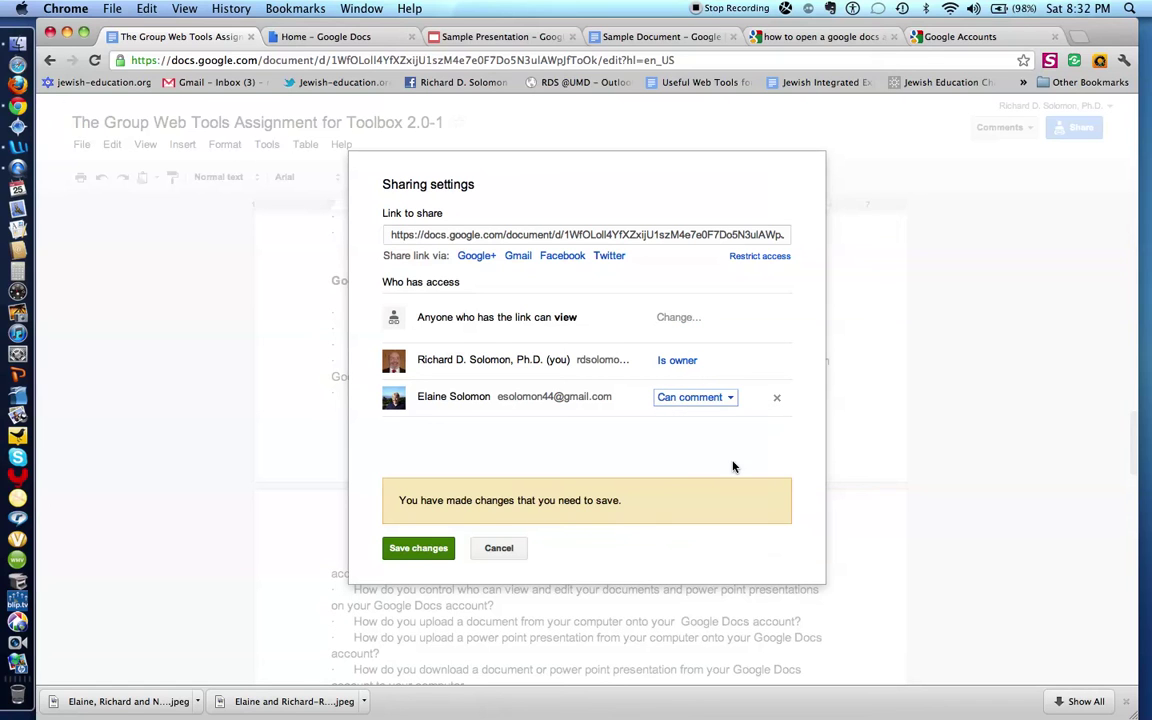
left_click(731, 401)
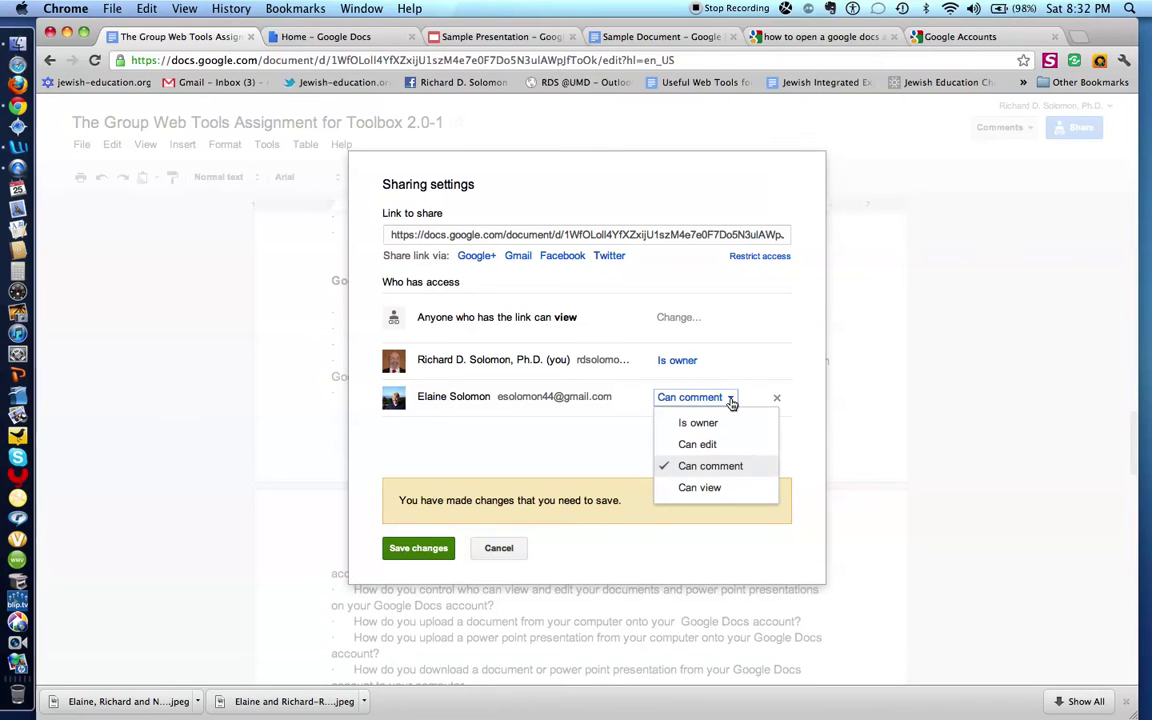
left_click(720, 488)
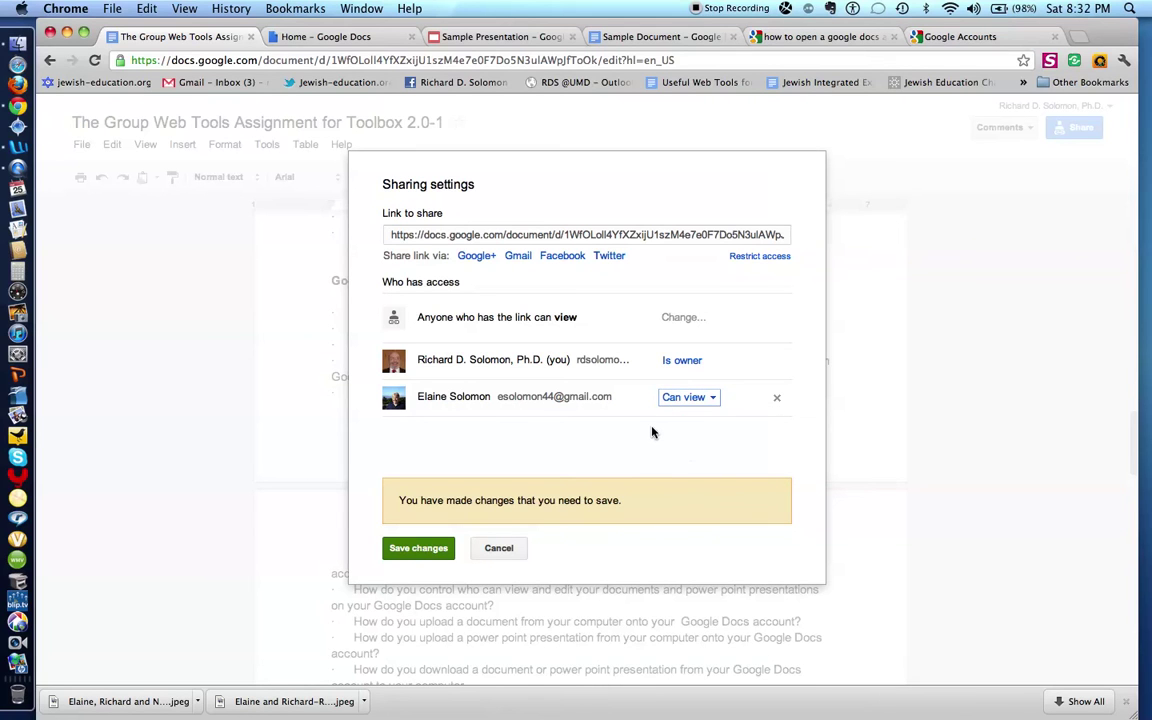
Set the collaborator's access to Can edit, save the changes and close the sharing settings
left_click(713, 399)
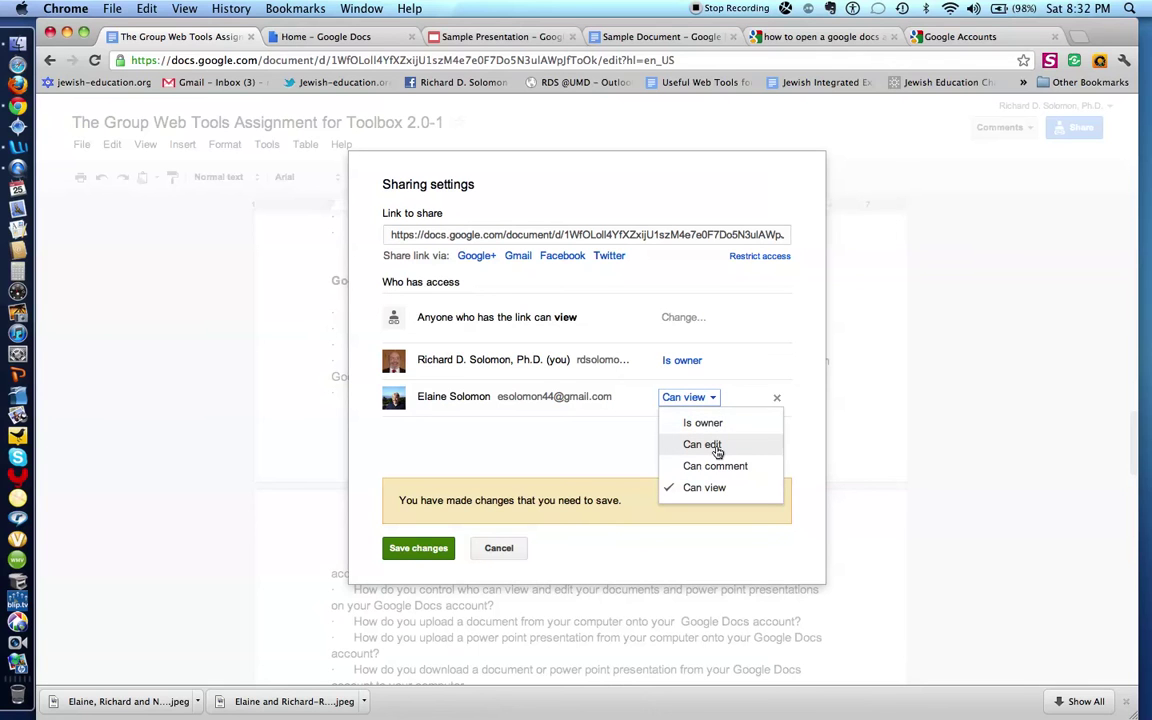
left_click(717, 448)
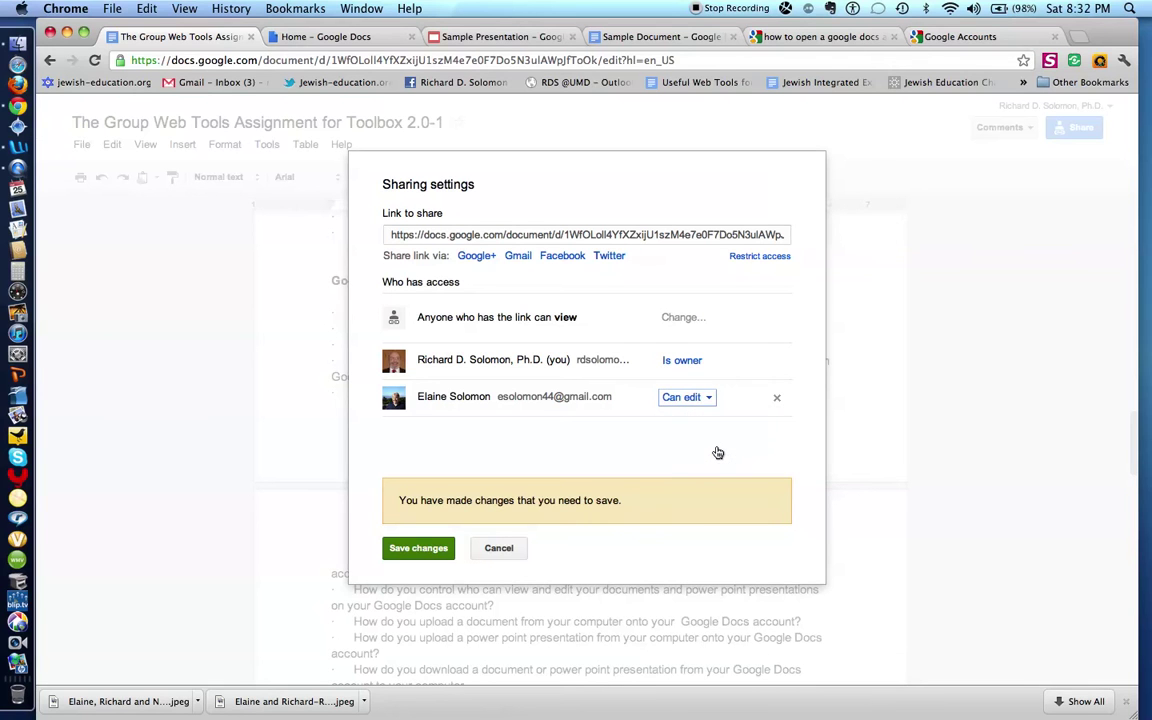
left_click(434, 551)
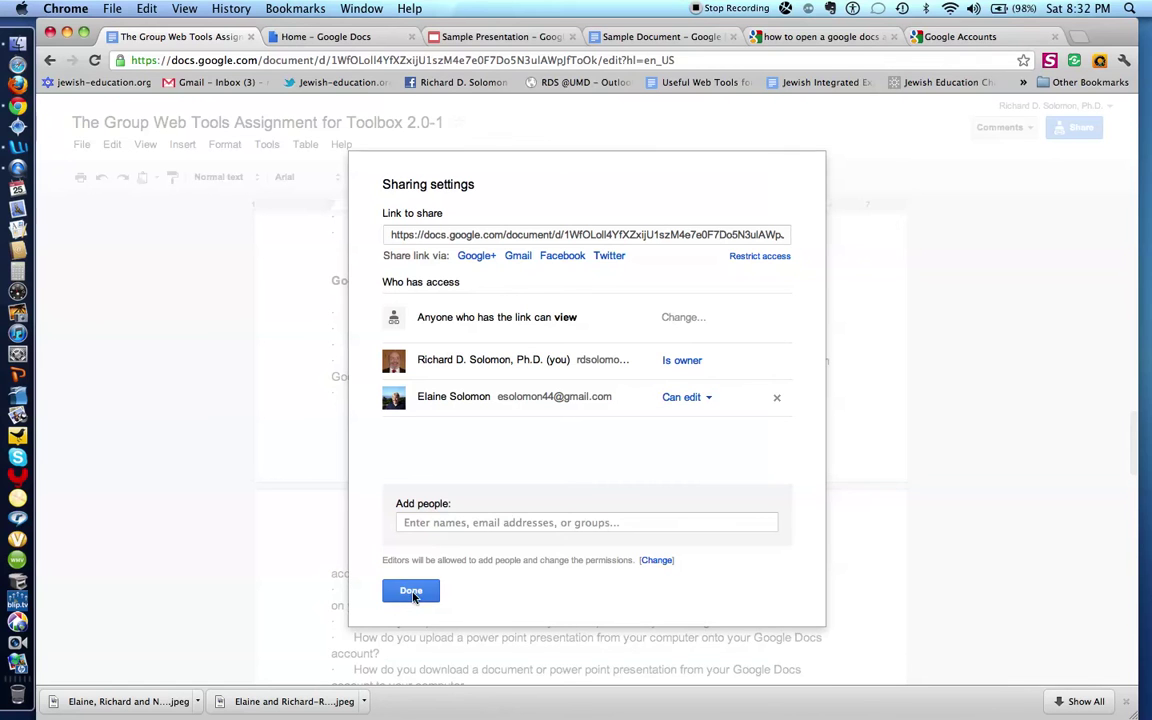
left_click(408, 590)
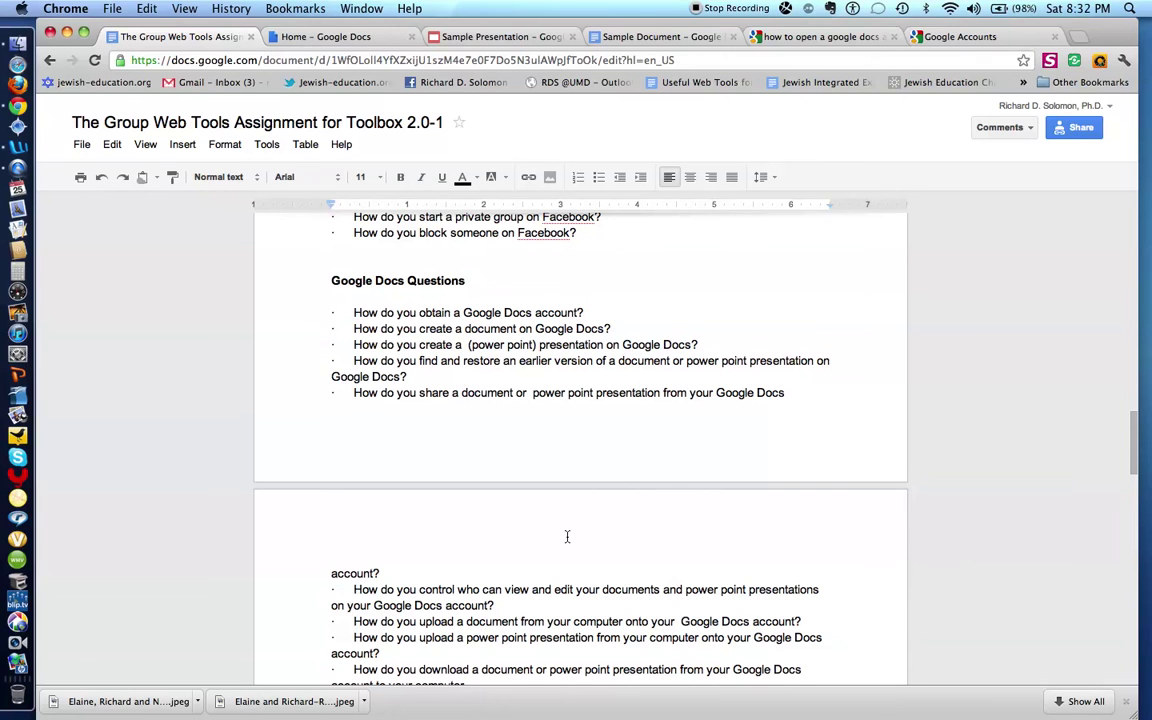
Choose Screen Recording.mov on the Desktop for upload from the Docs home list, cancel the upload and return to the assignment document's Google Docs questions
scroll(566, 537, "down", 1)
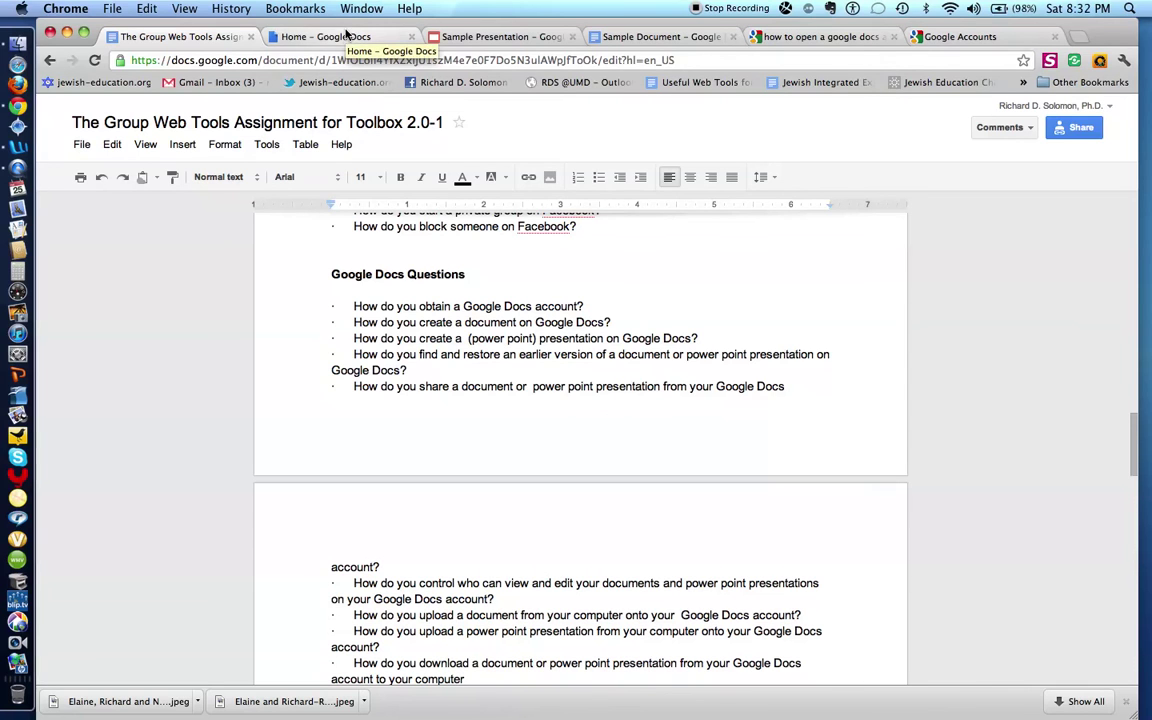
left_click(346, 38)
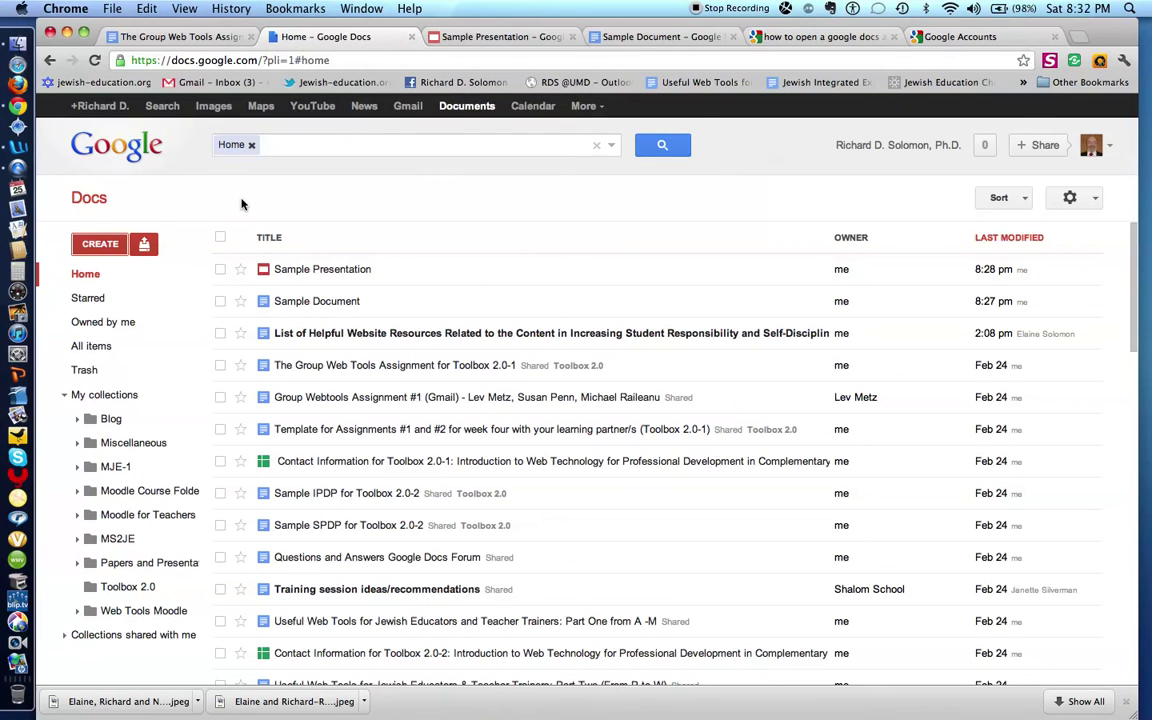
left_click(145, 247)
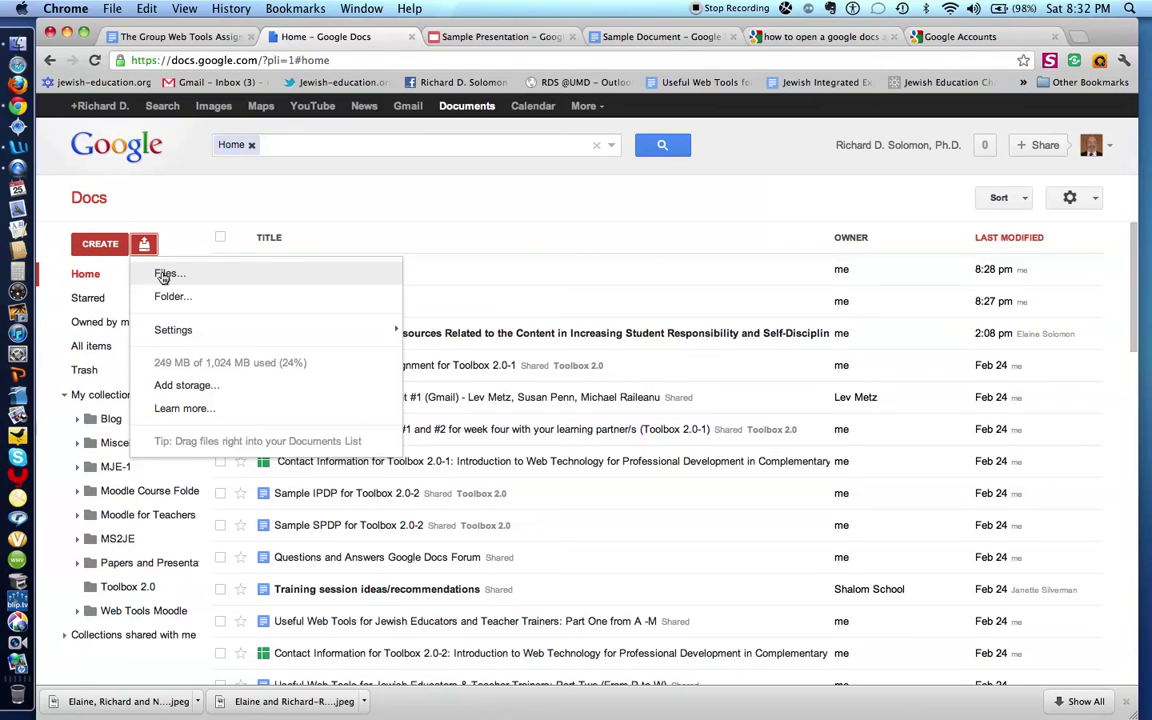
left_click(163, 275)
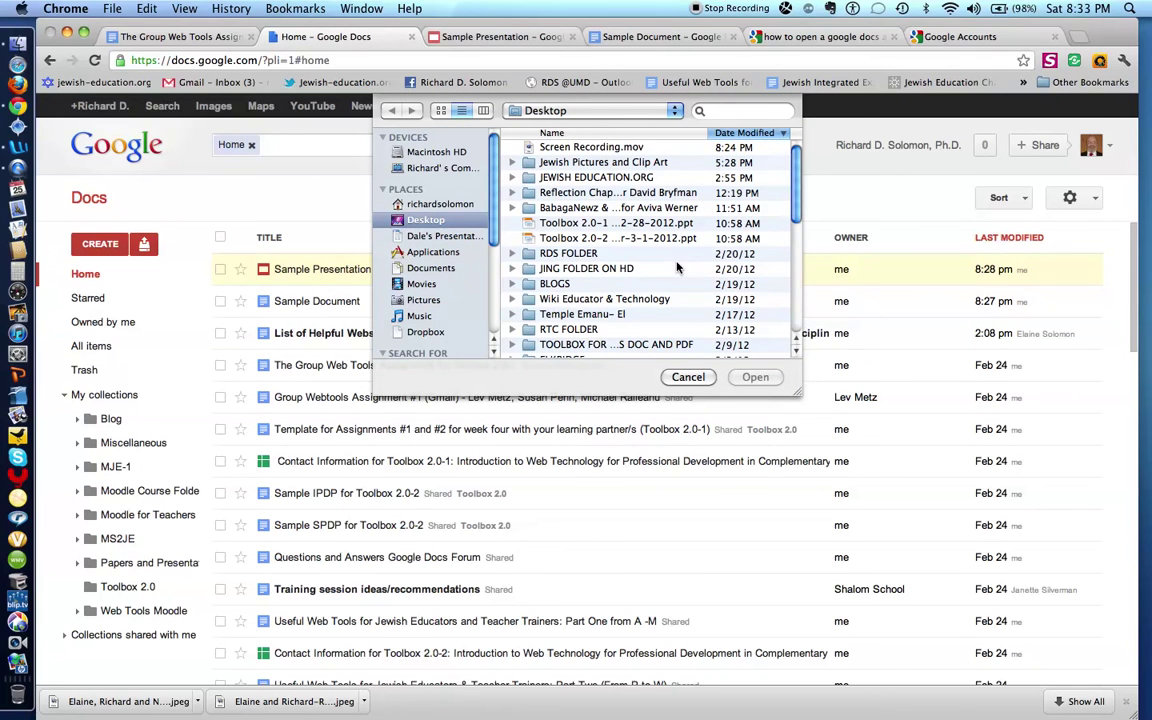
left_click(615, 148)
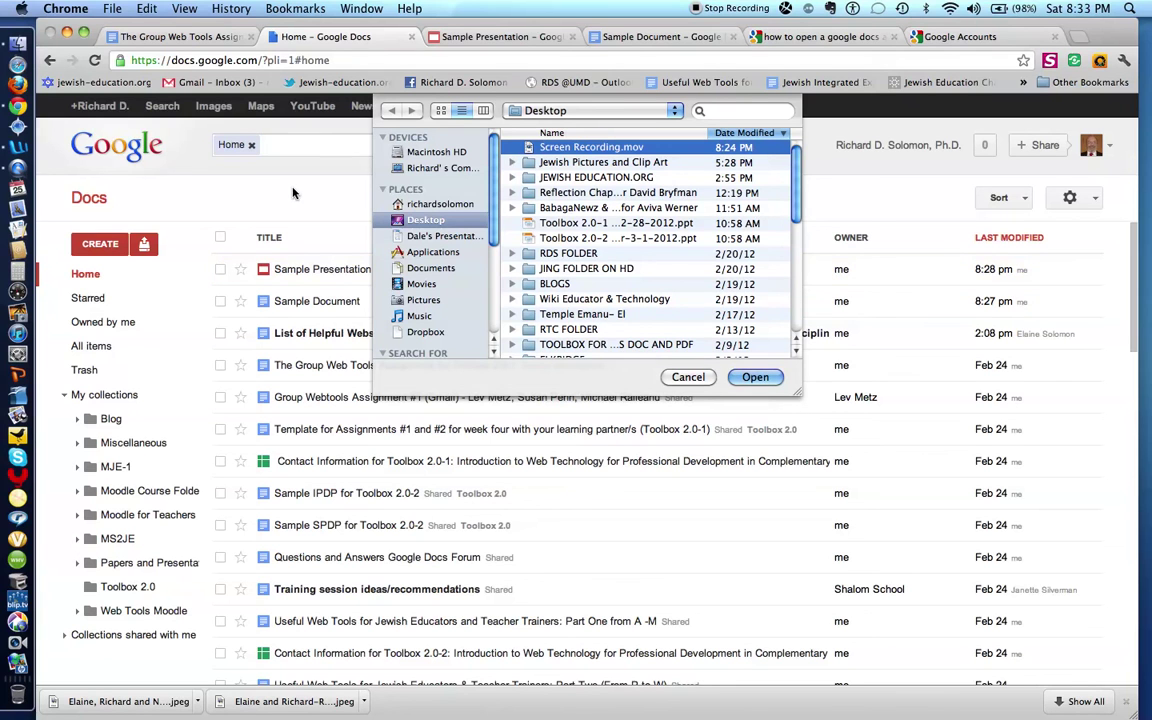
left_click(689, 379)
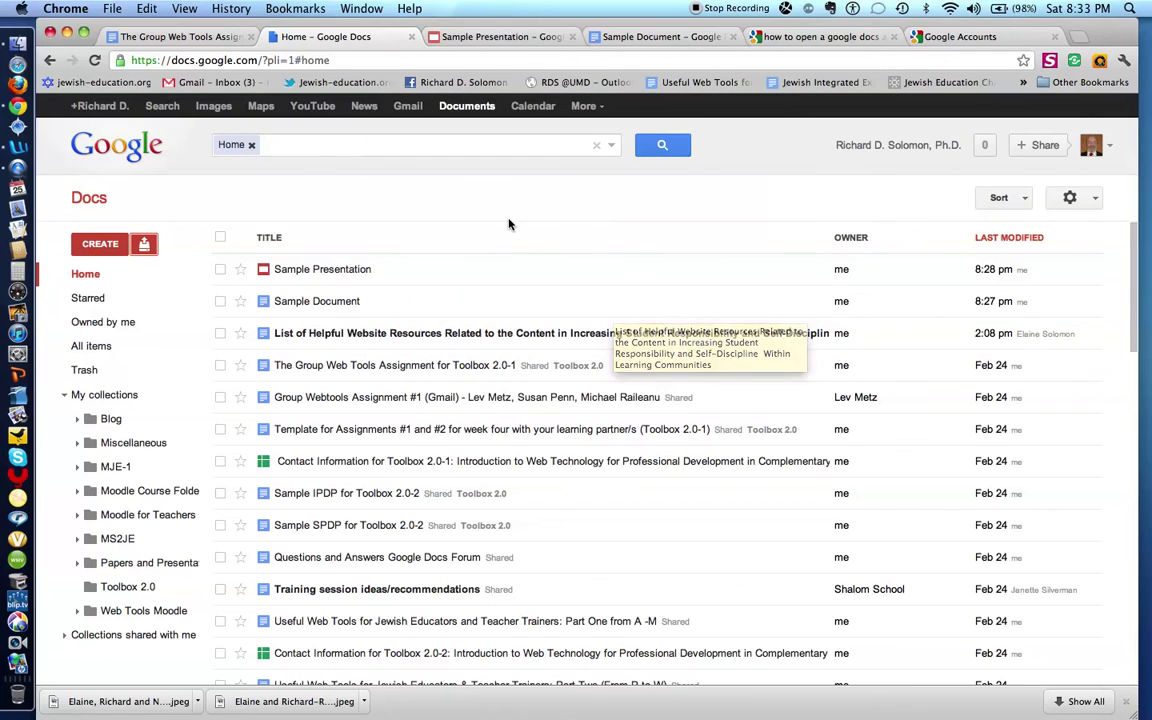
left_click(185, 37)
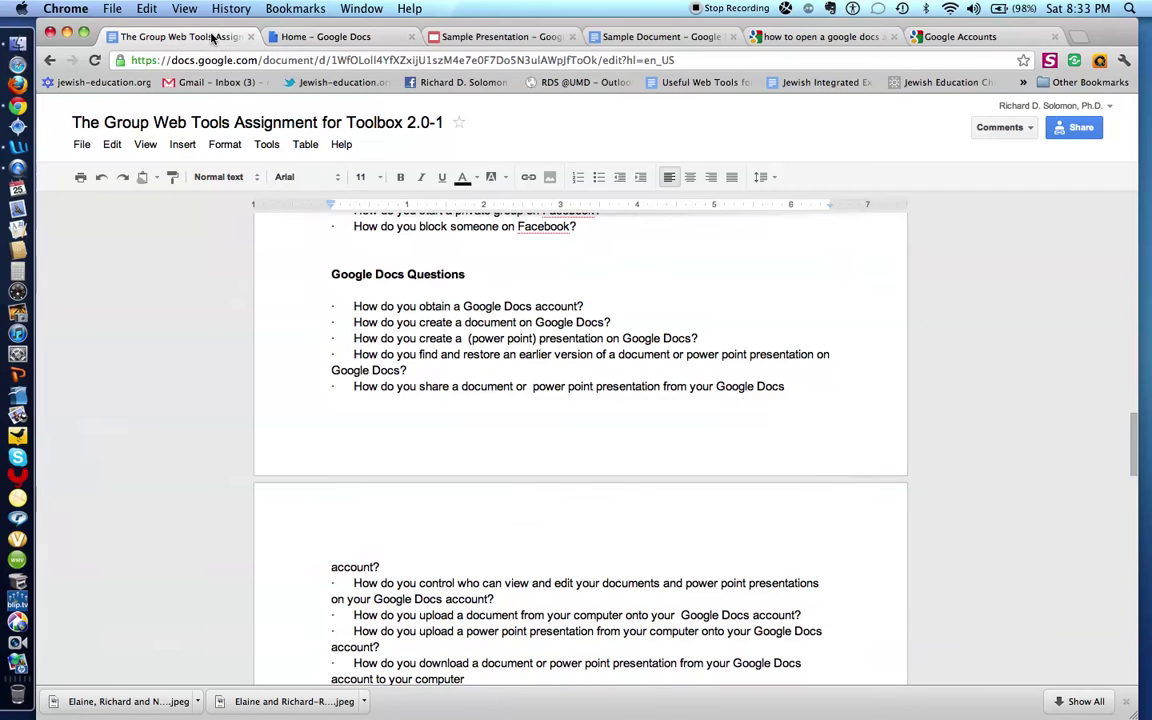
scroll(509, 432, "down", 1)
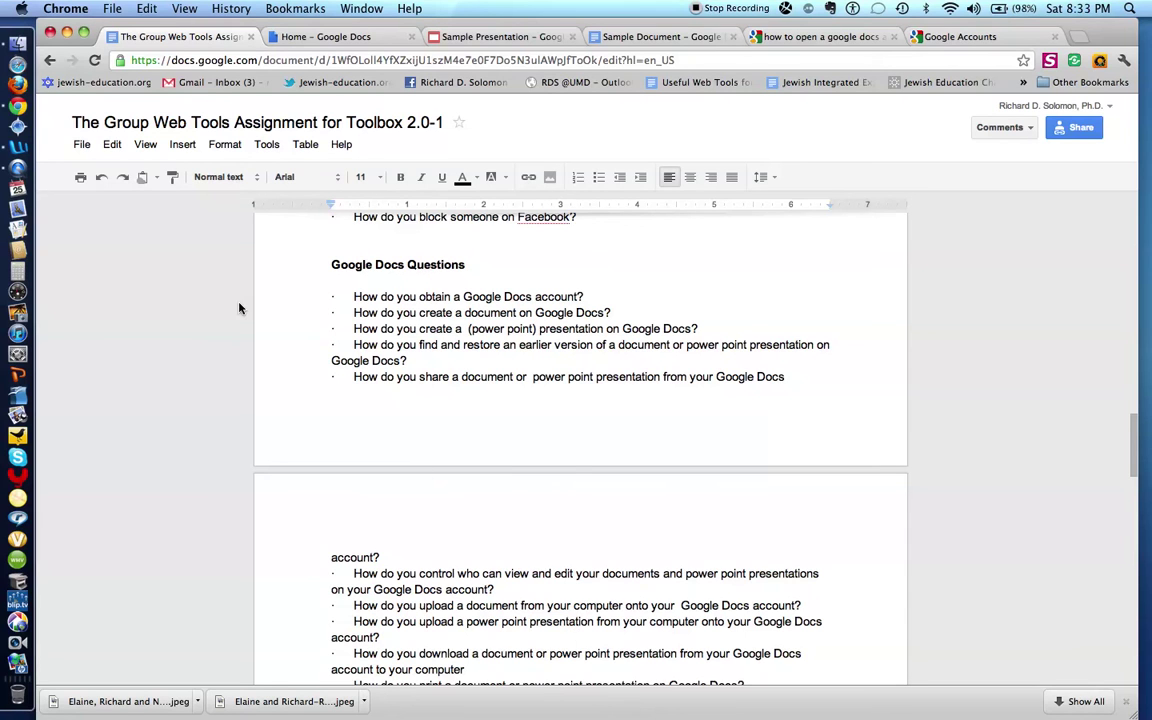
Choose the Toolbox 2.0-1 PowerPoint file on the Desktop for upload from the Docs home list, cancel the upload and return to the assignment document
left_click(352, 38)
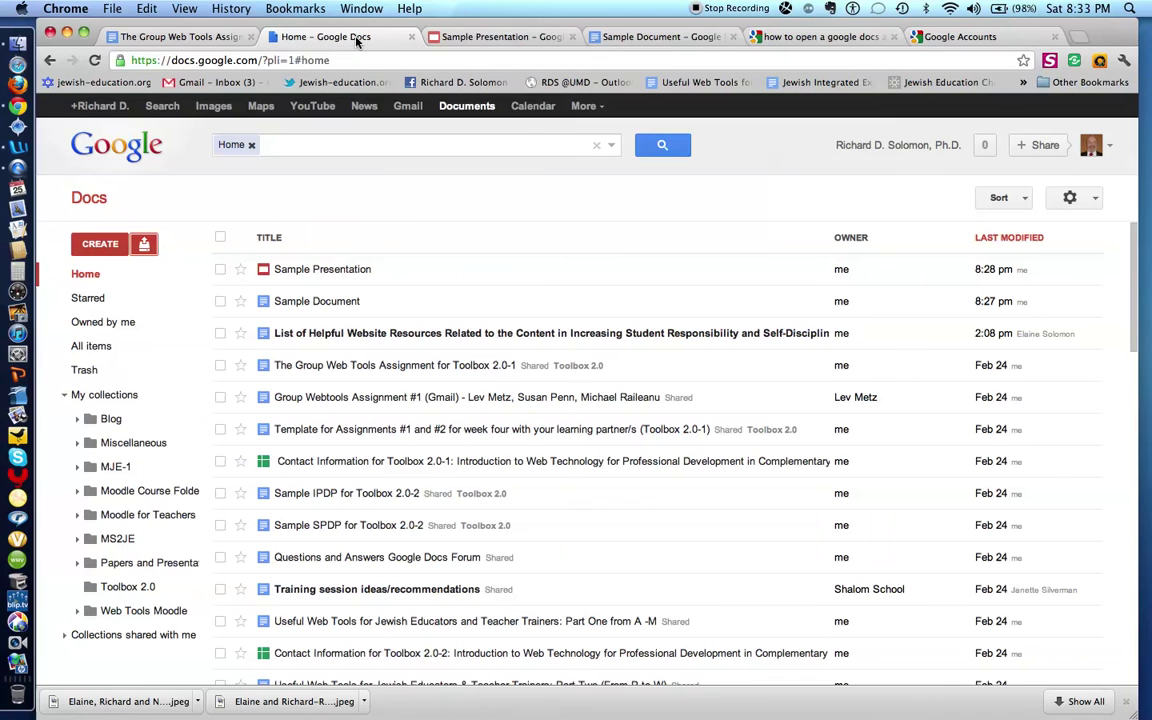
left_click(145, 246)
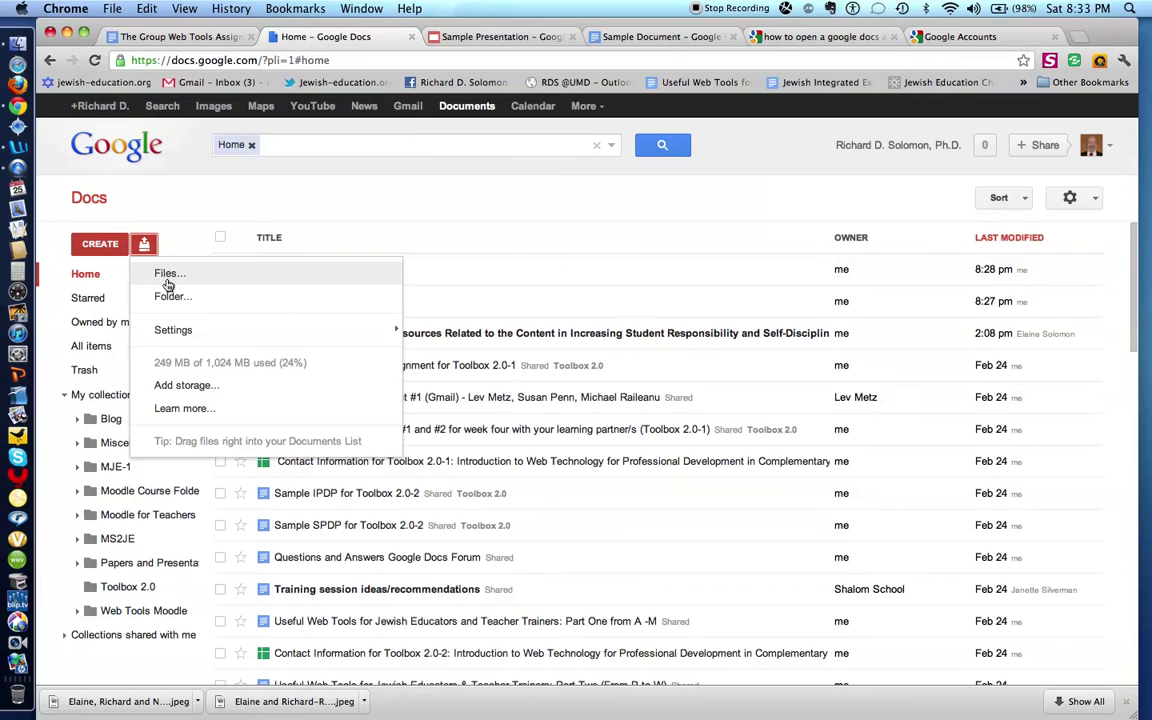
left_click(168, 274)
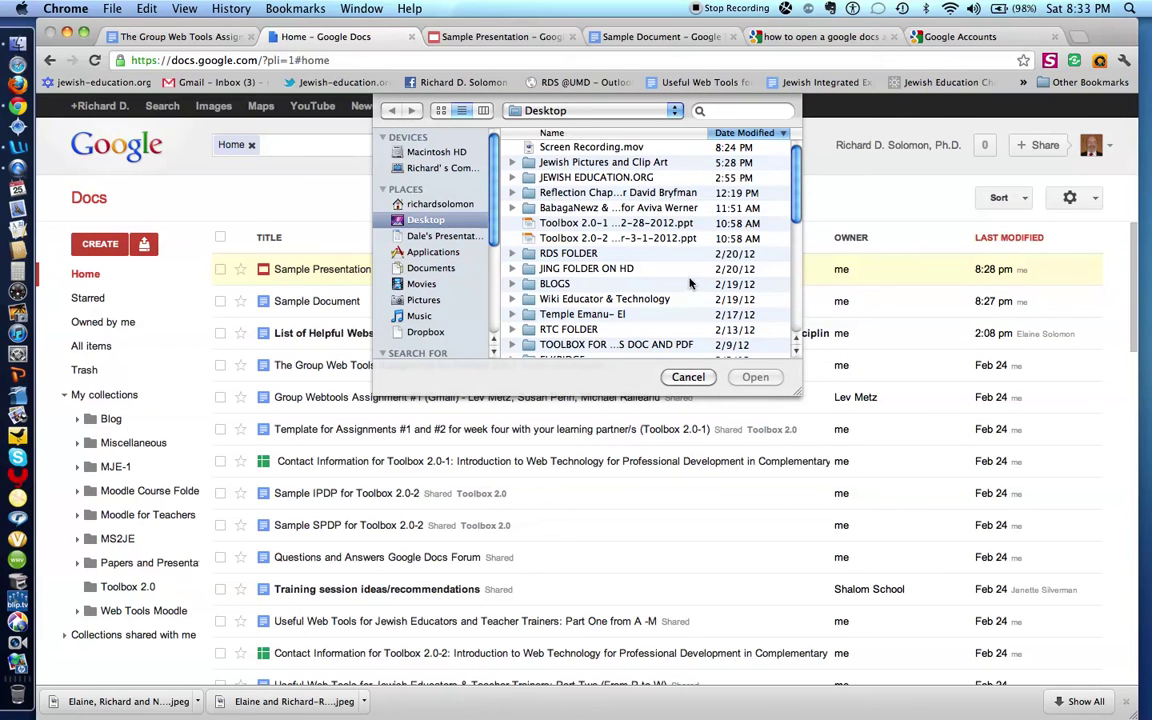
left_click(638, 227)
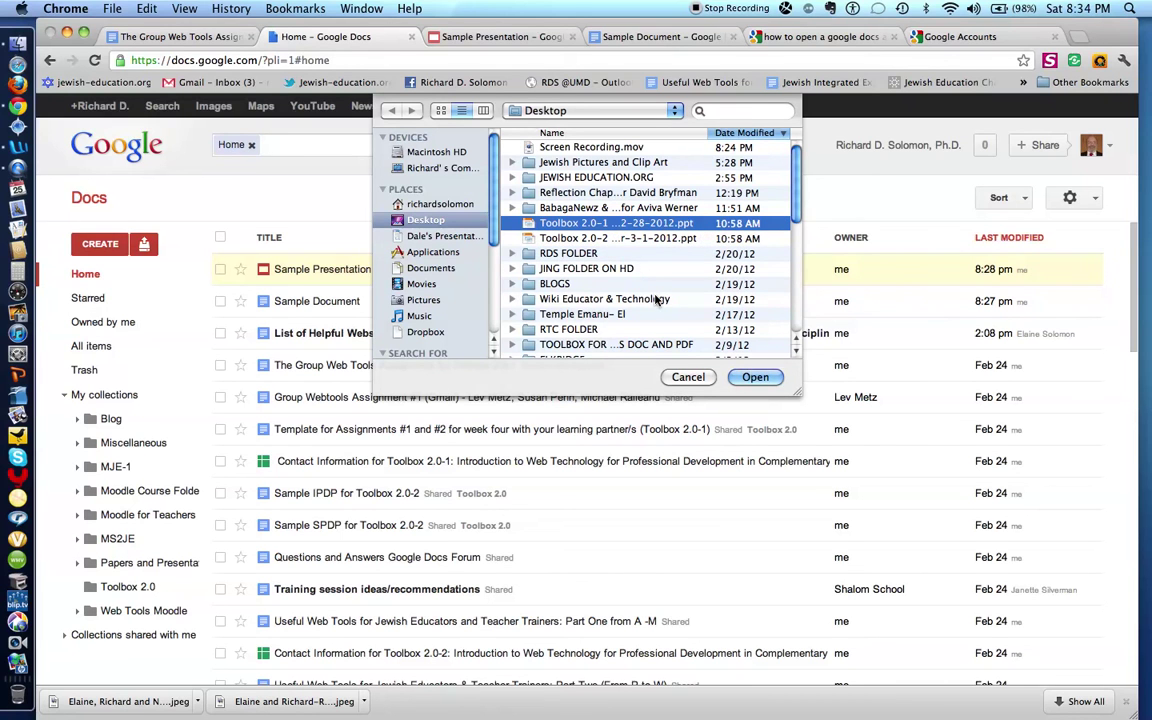
left_click(689, 378)
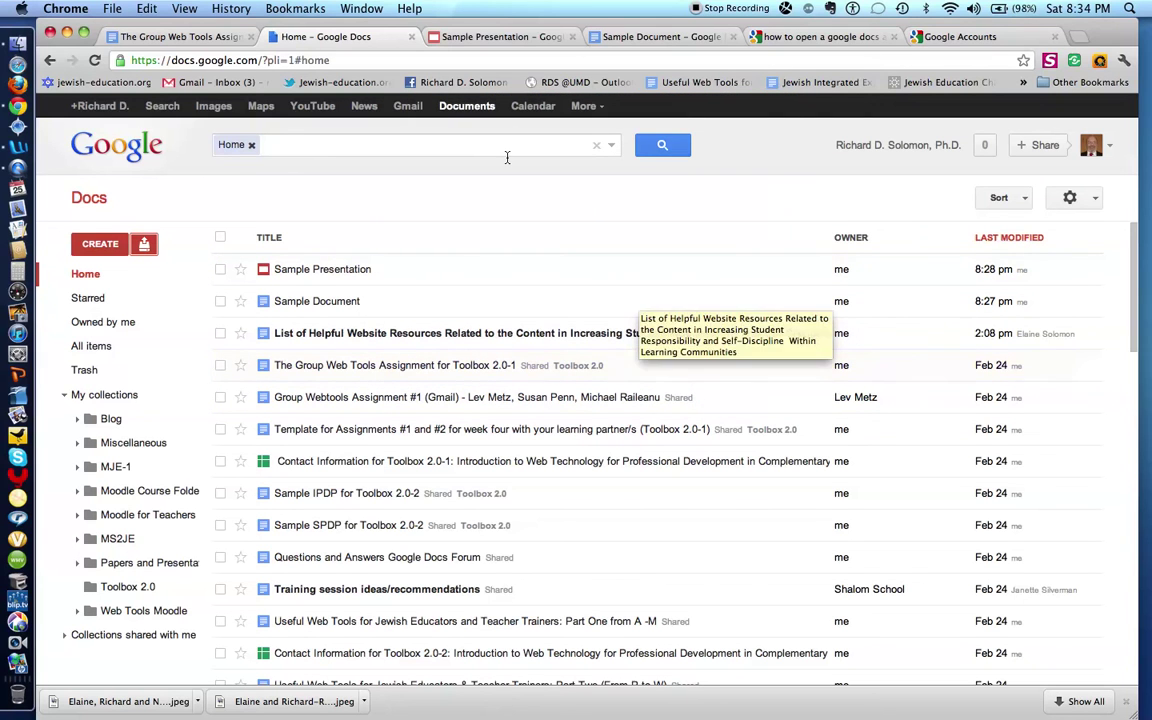
left_click(180, 37)
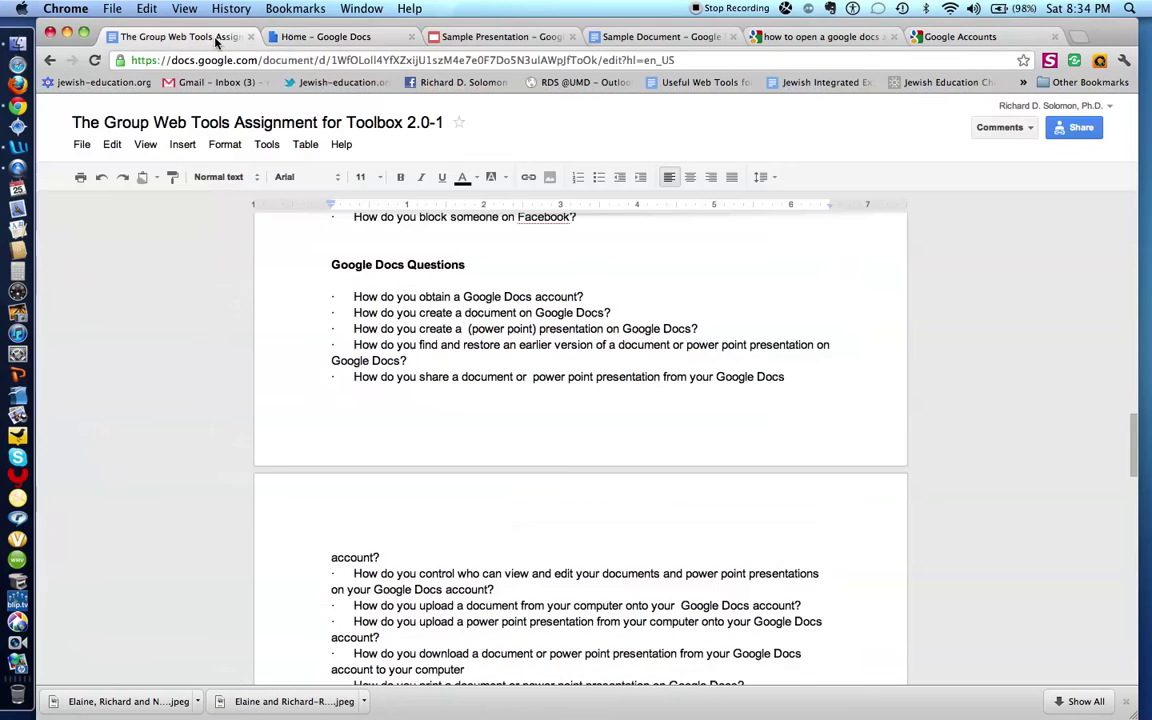
Display the formats in which the assignment document can be downloaded, including Word, and close the options without downloading
scroll(419, 354, "down", 1)
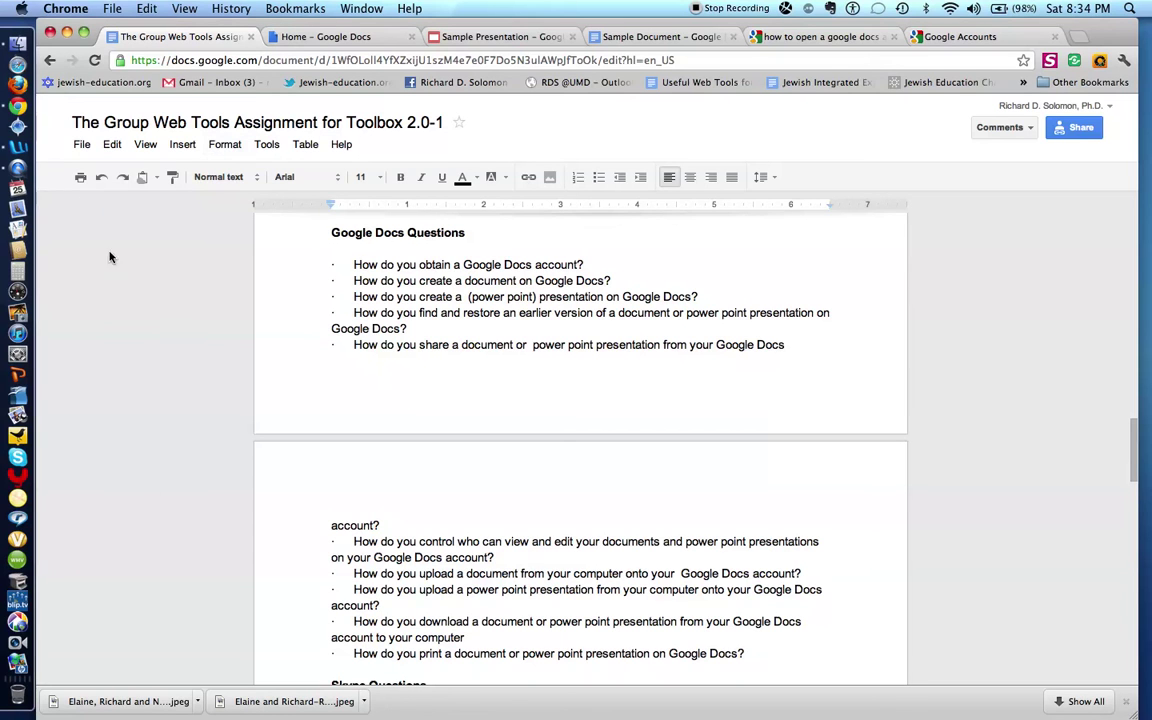
left_click(85, 145)
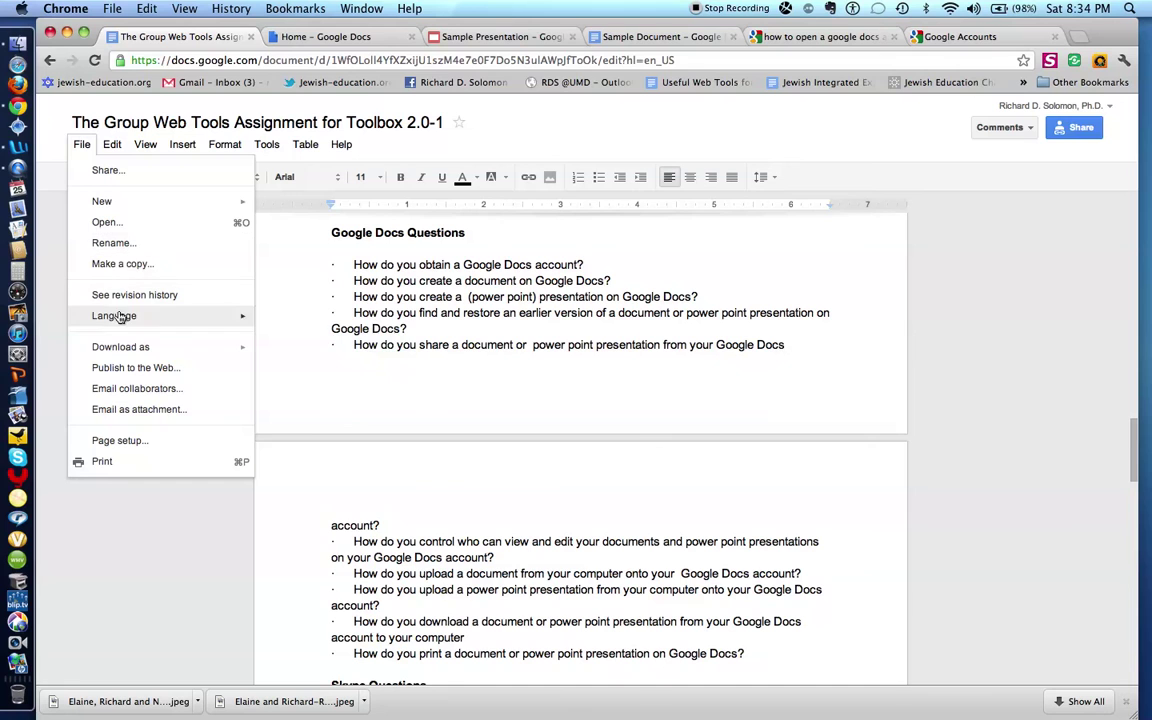
mouse_move(118, 315)
mouse_move(123, 350)
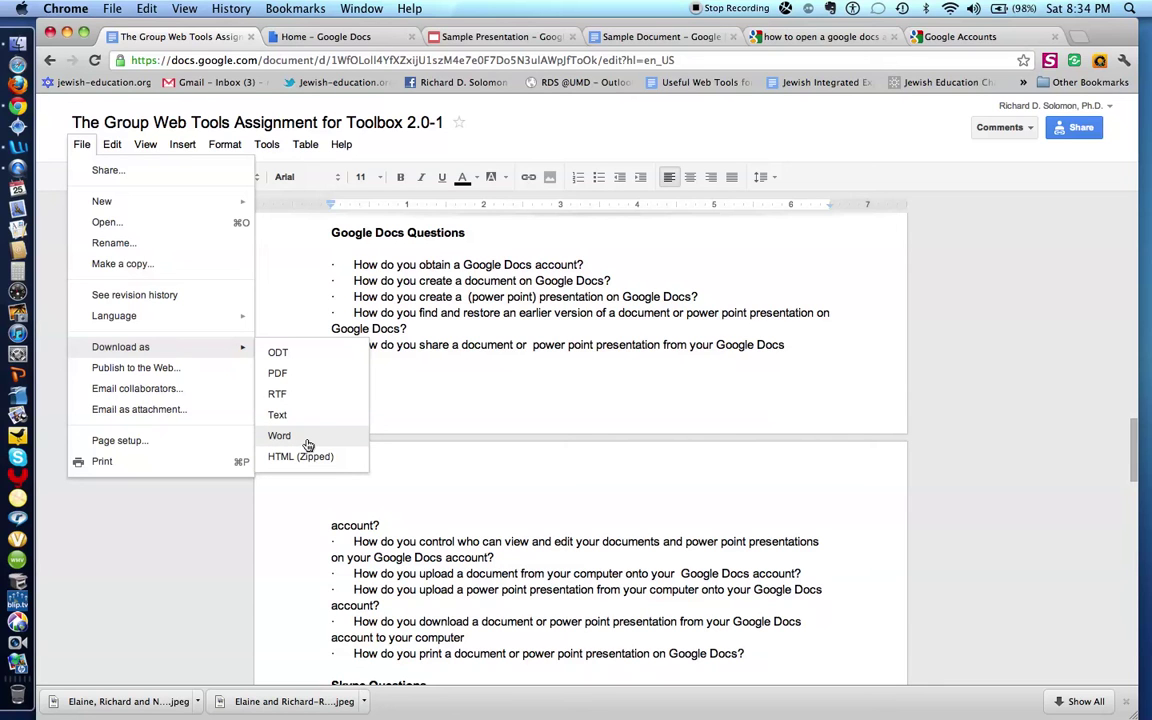
left_click(537, 137)
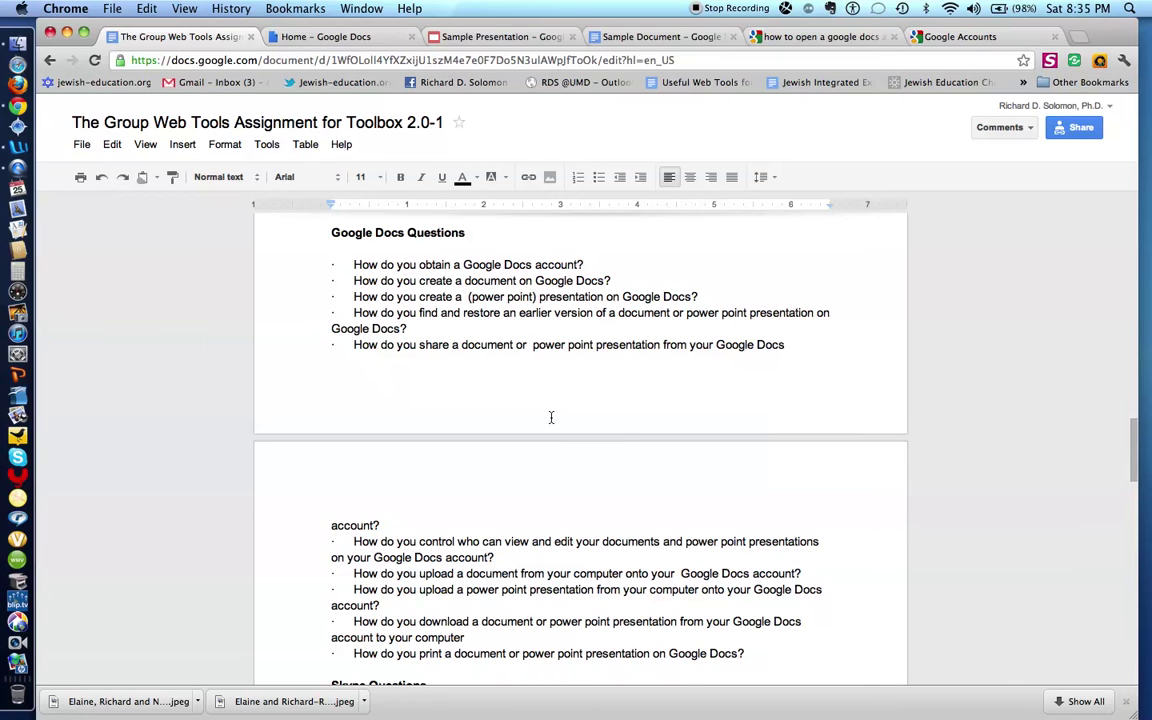
Open the print settings and preview of the assignment document, cancel printing and return to the Google Docs questions
scroll(550, 417, "down", 1)
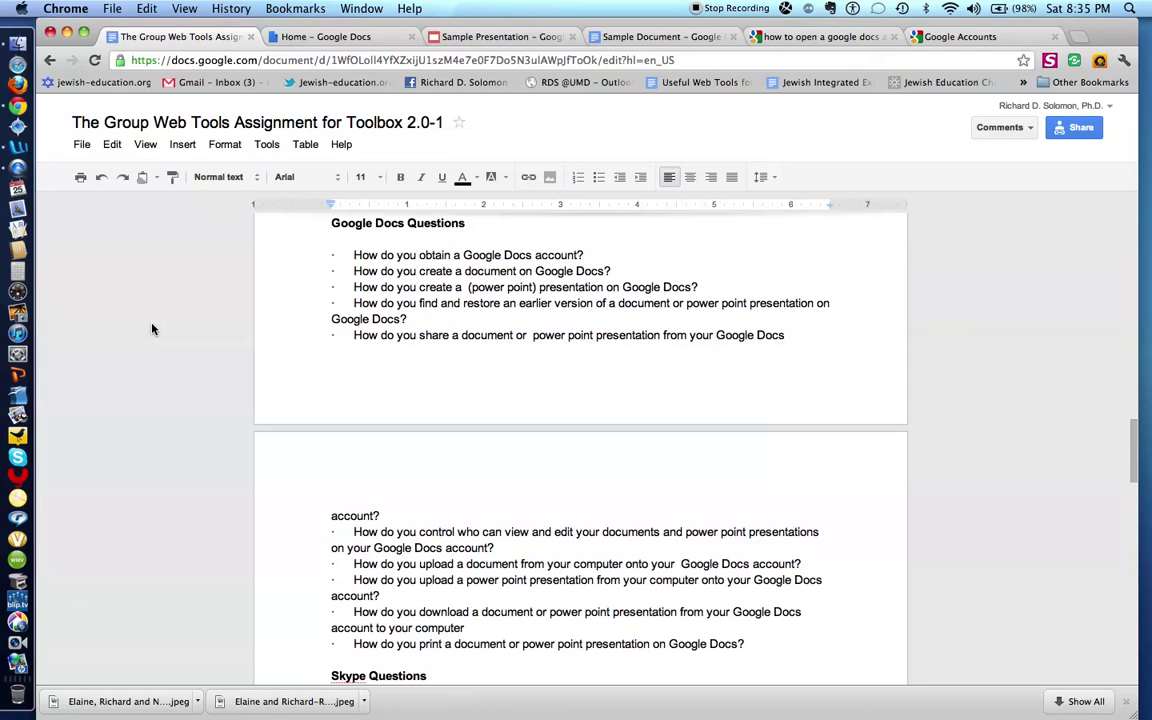
left_click(82, 146)
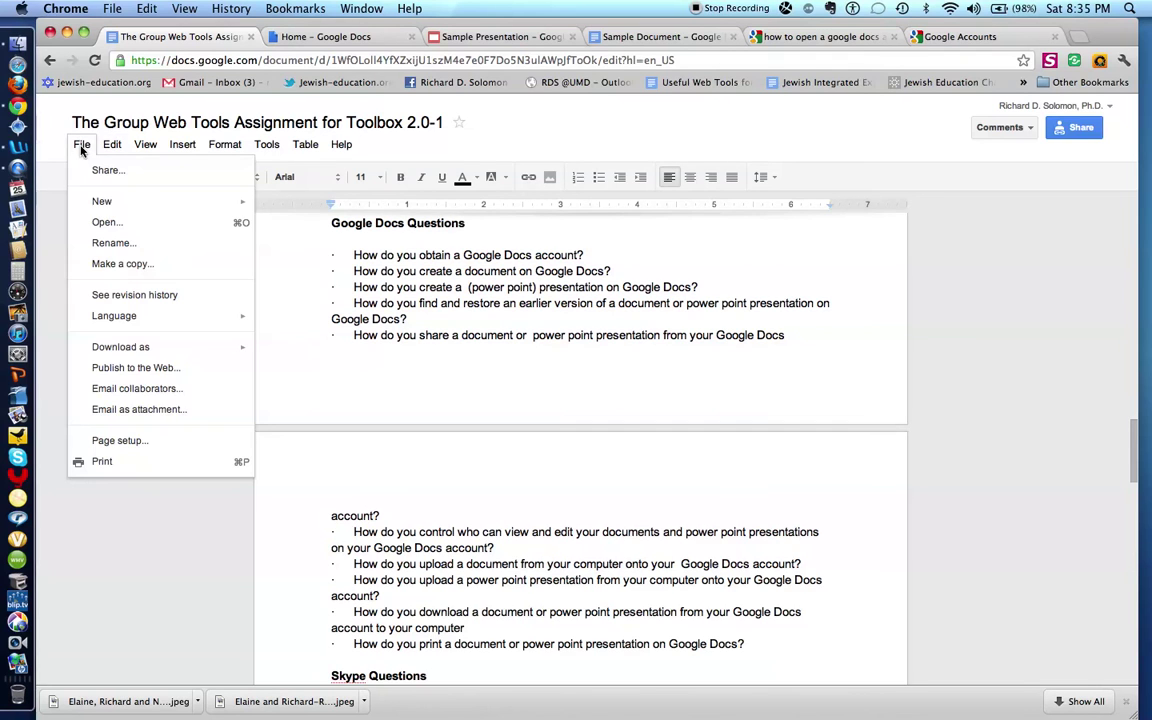
left_click(105, 461)
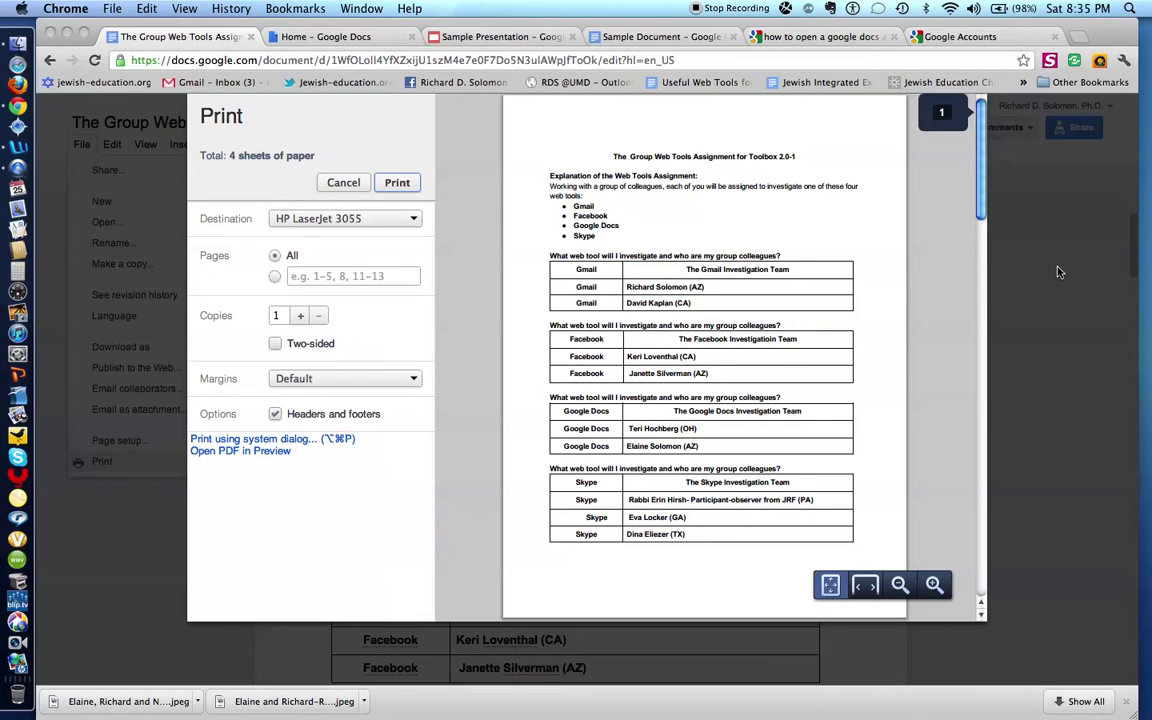
left_click(343, 184)
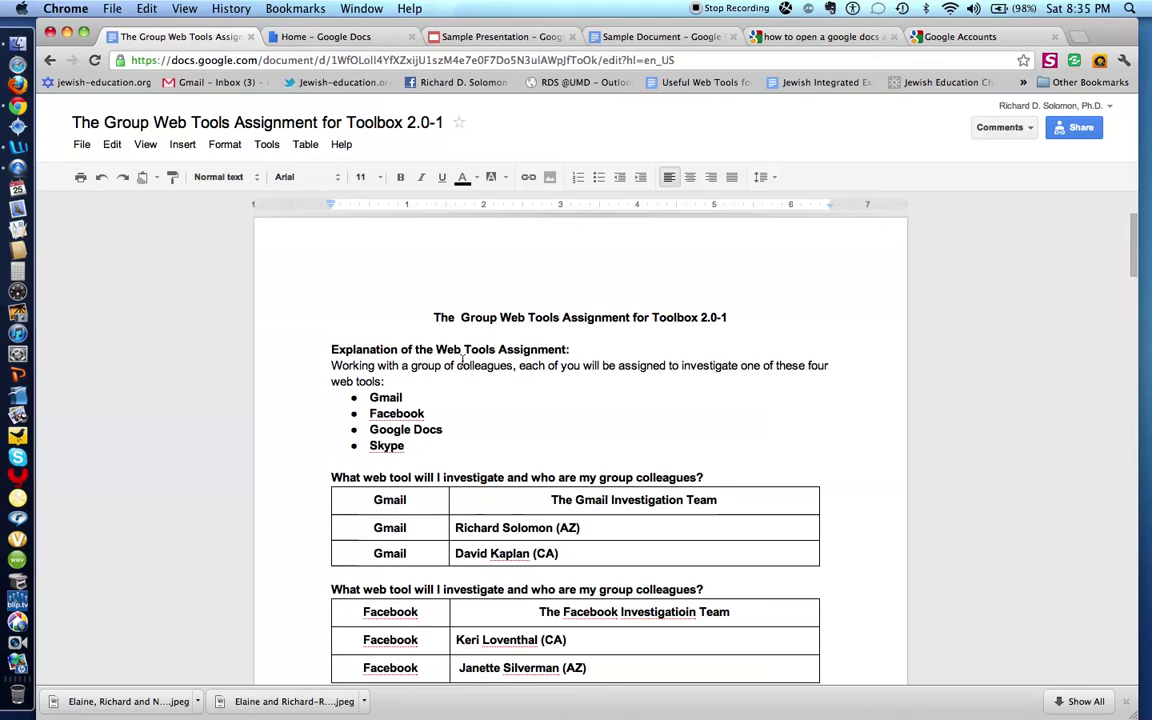
scroll(620, 456, "down", 15)
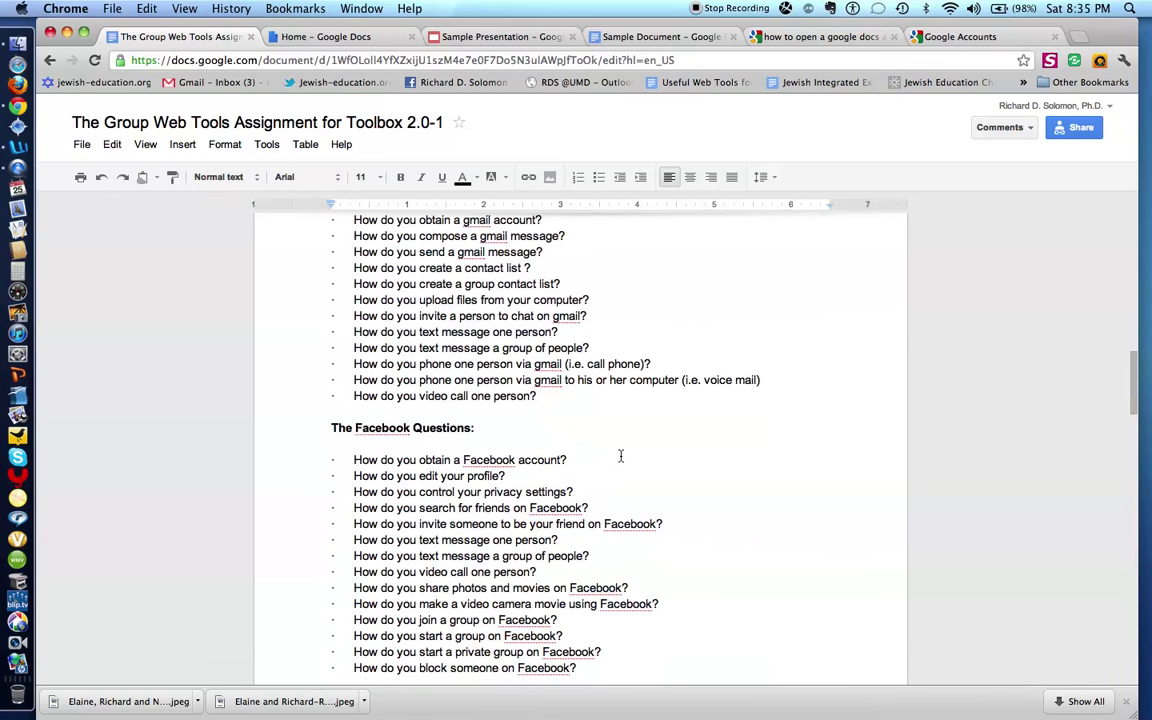
scroll(620, 456, "down", 8)
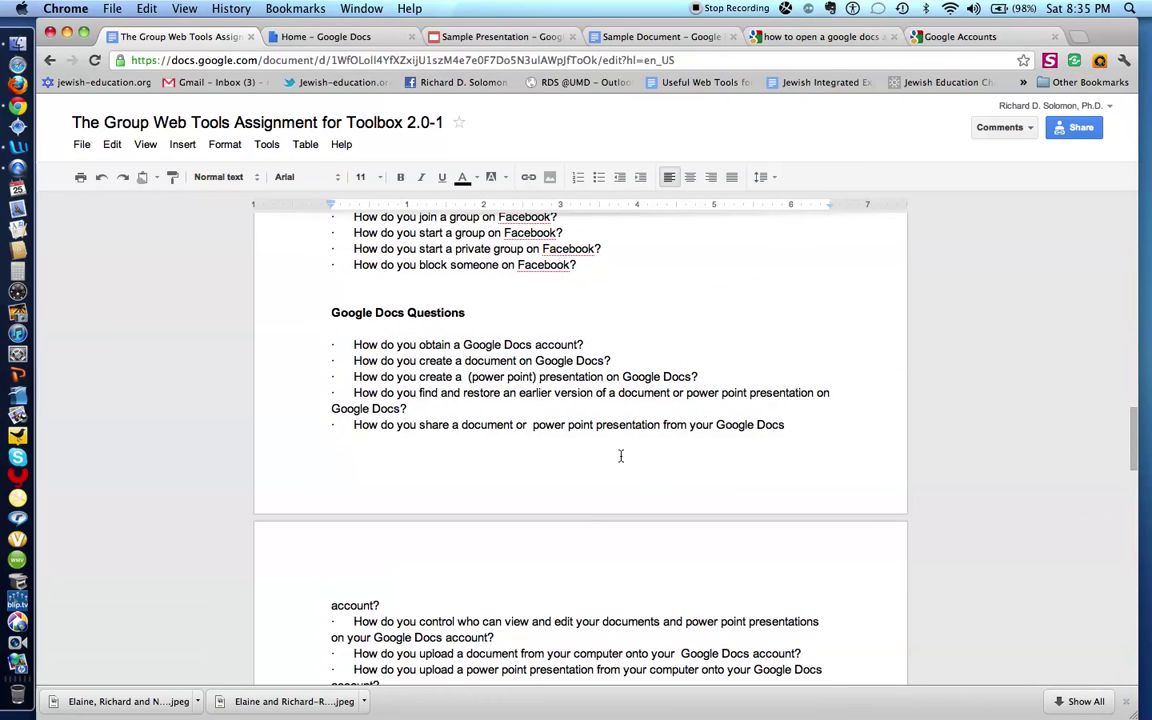
scroll(620, 456, "down", 2)
scroll(620, 456, "down", 2)
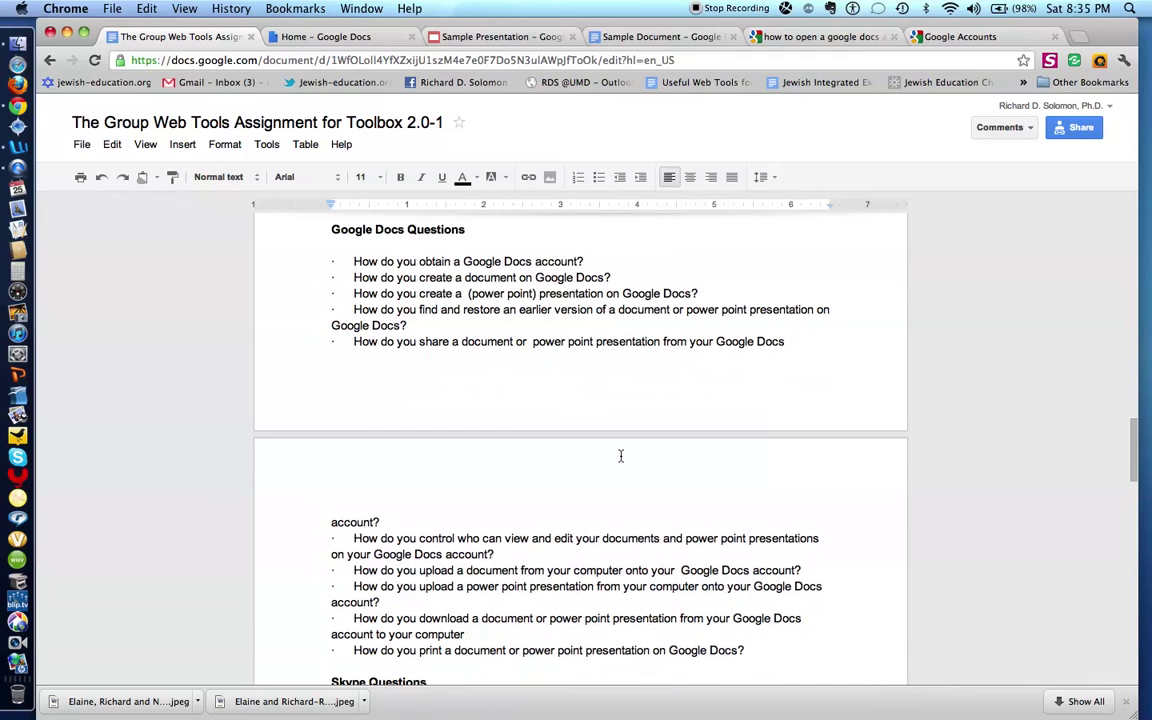